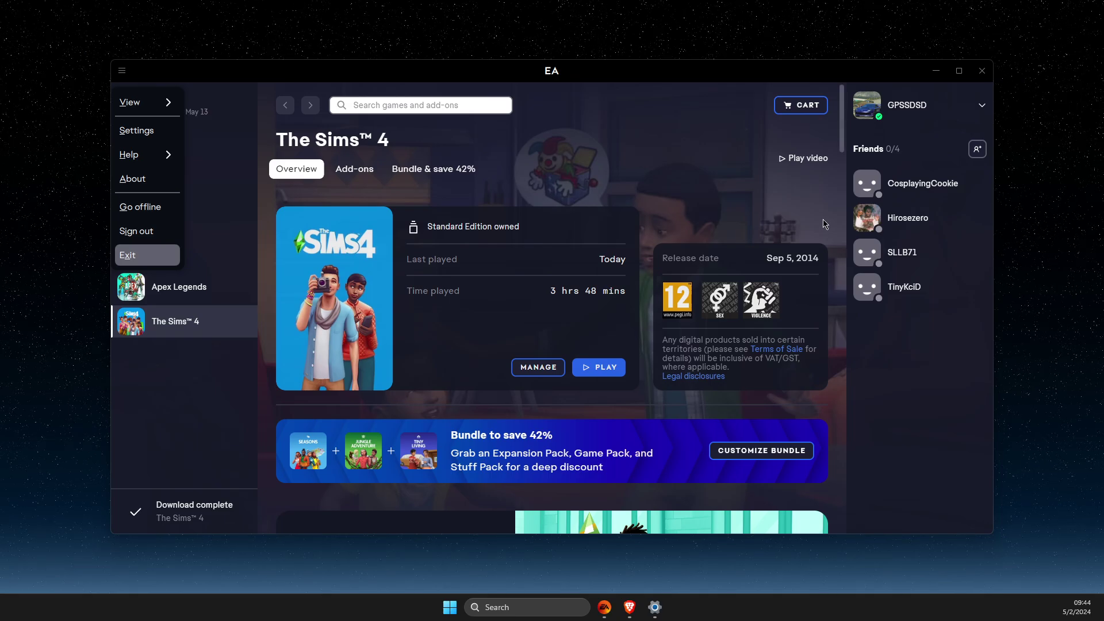
Step: Dismiss the App Recovery restart prompt and close the EA app window
left_click_drag(586, 80, 583, 67)
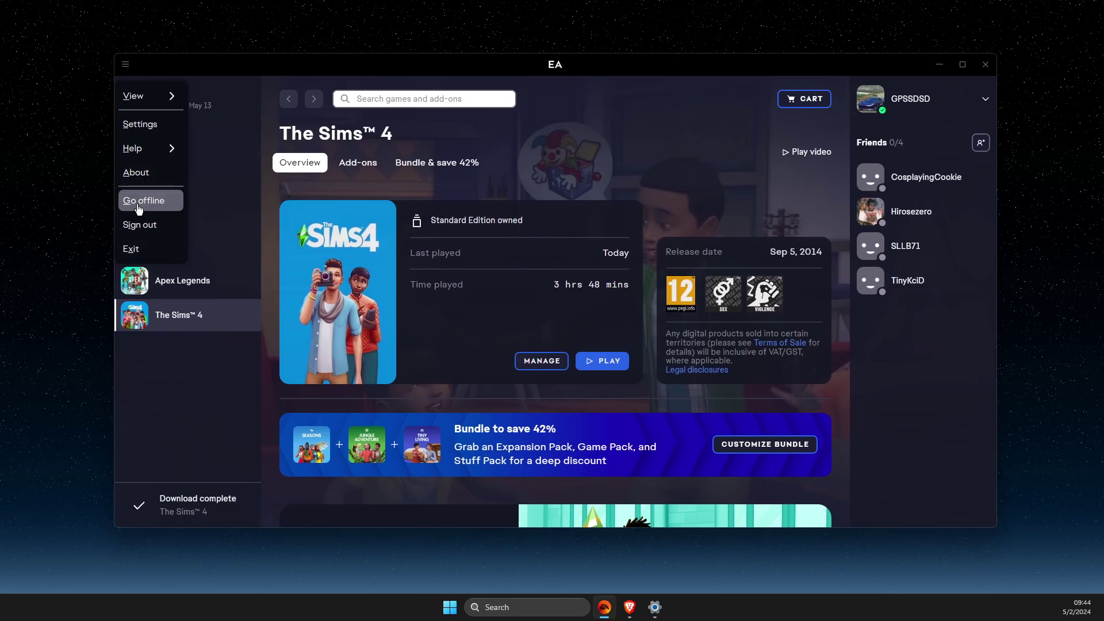
mouse_move(140, 149)
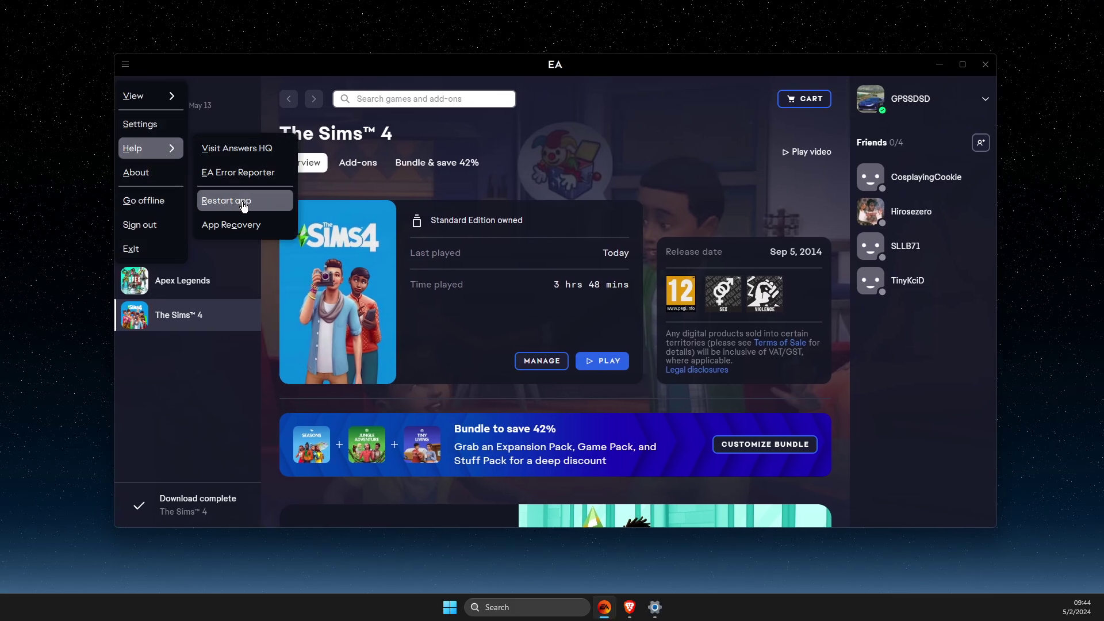
left_click(240, 225)
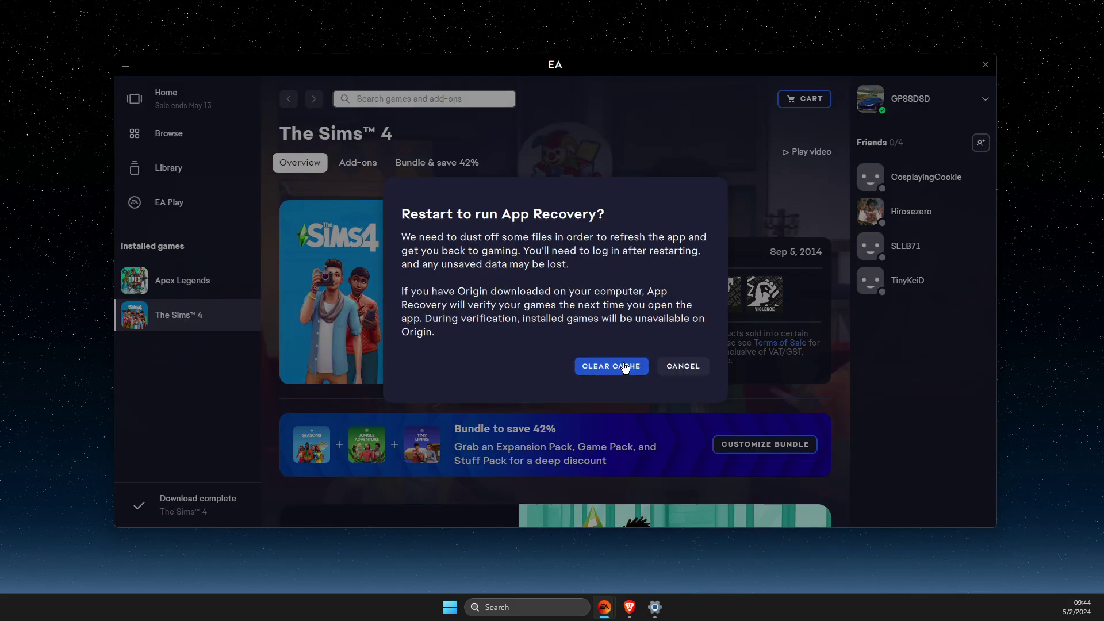
left_click(682, 368)
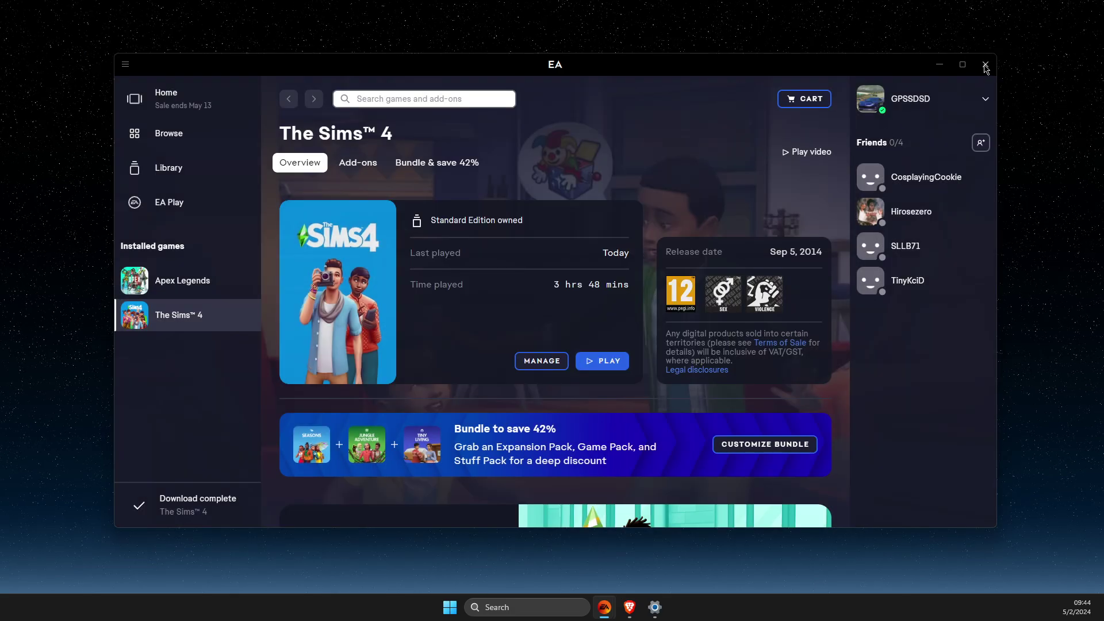
left_click(985, 68)
Step: Open Task Manager from search and filter its processes by 'ea'
left_click(529, 602)
type("task")
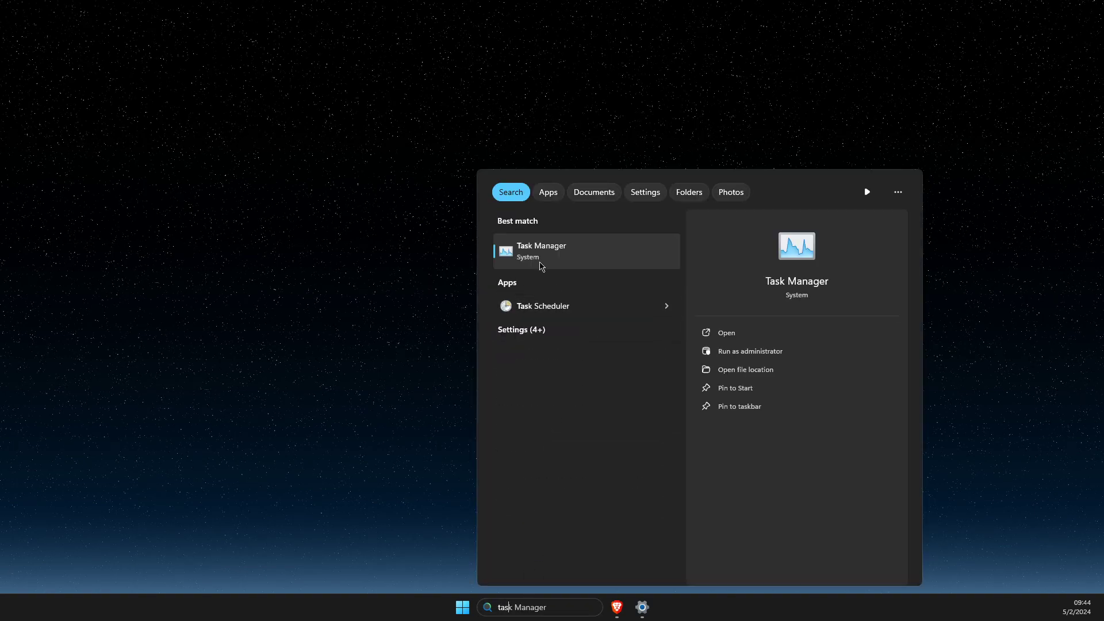
left_click(541, 265)
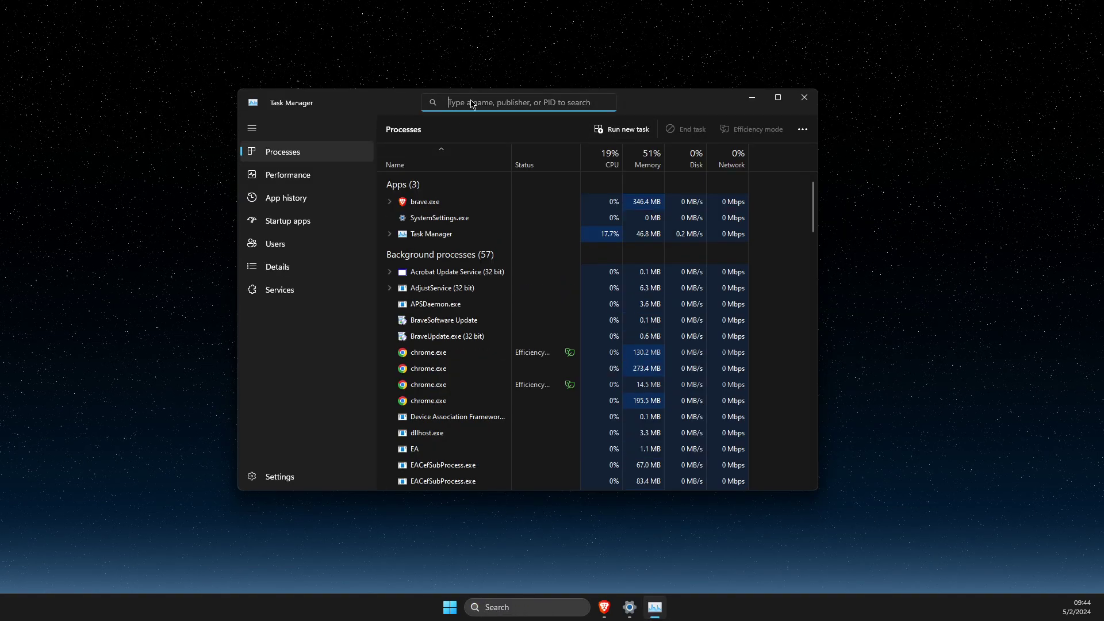
type("ea")
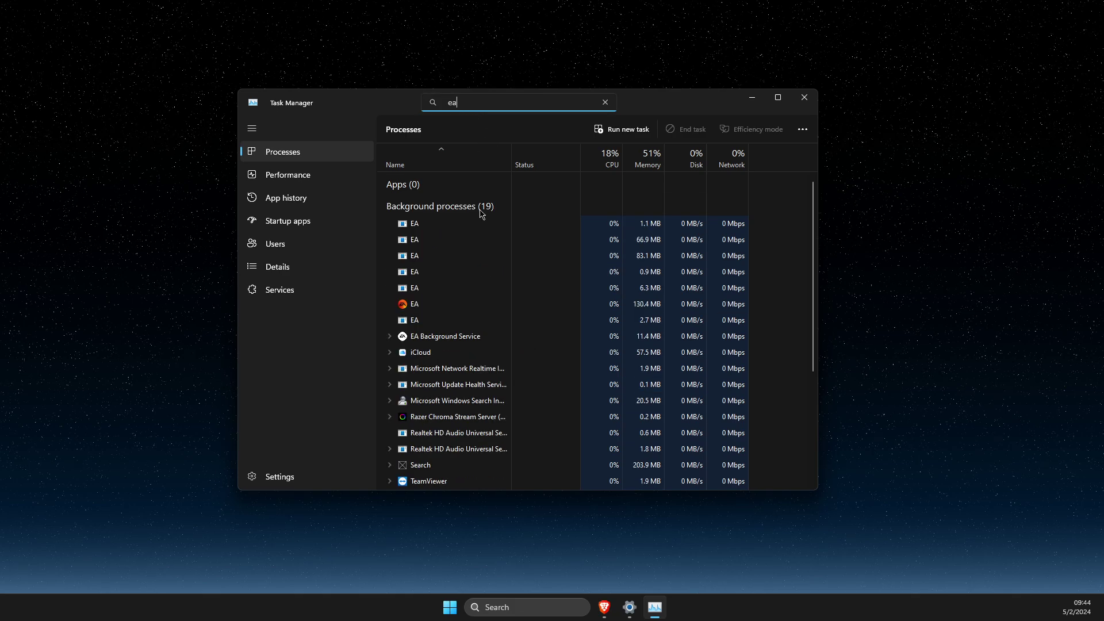
Step: End the EA process and the EA Background Service tasks
left_click(414, 304)
right_click(428, 308)
left_click(448, 323)
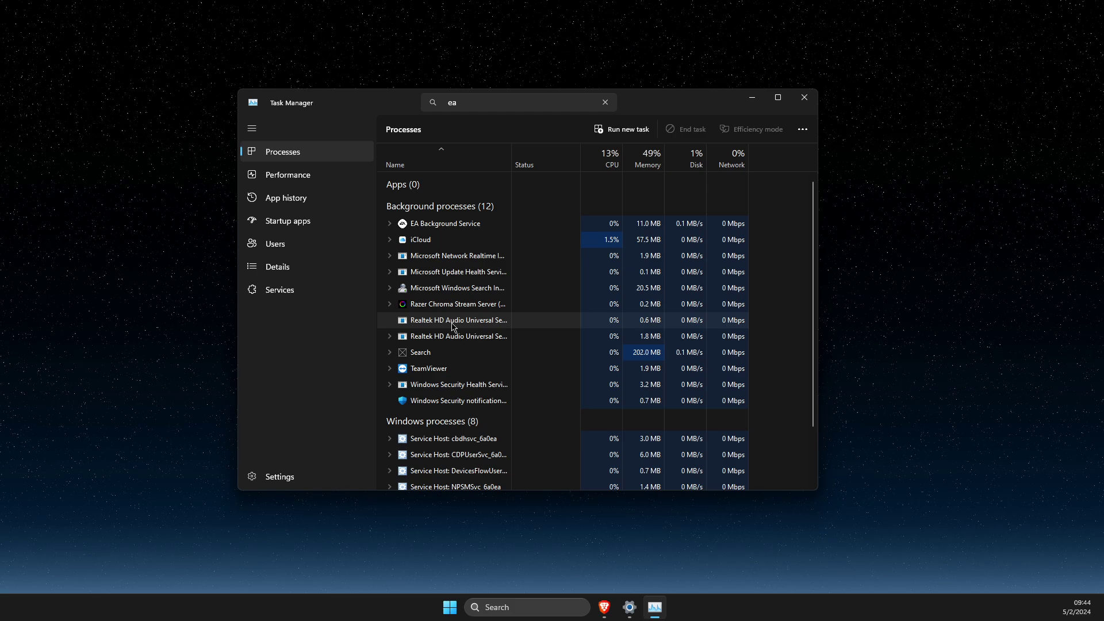
left_click(454, 223)
right_click(462, 224)
left_click(493, 242)
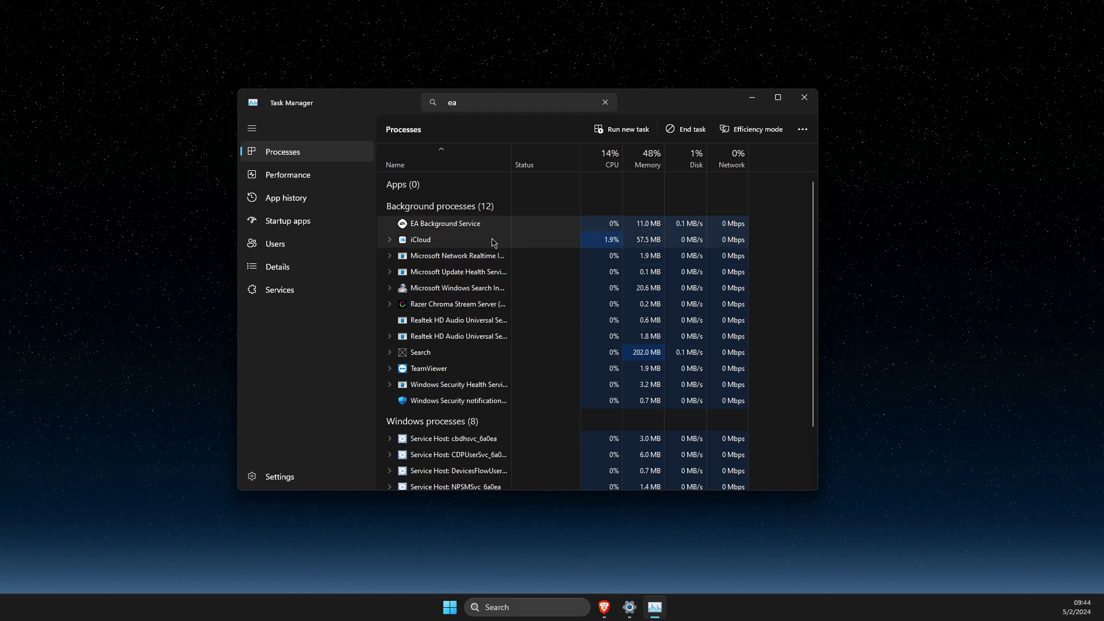
Step: Close Task Manager and open the %localappdata% folder through the Run dialog
left_click(804, 97)
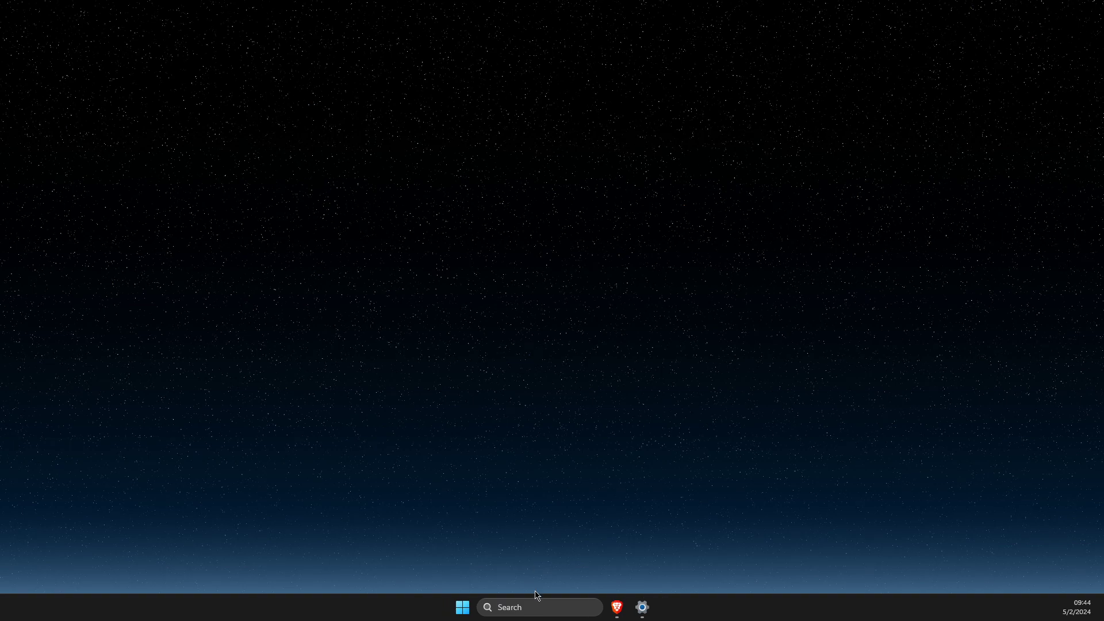
left_click(537, 608)
type("run")
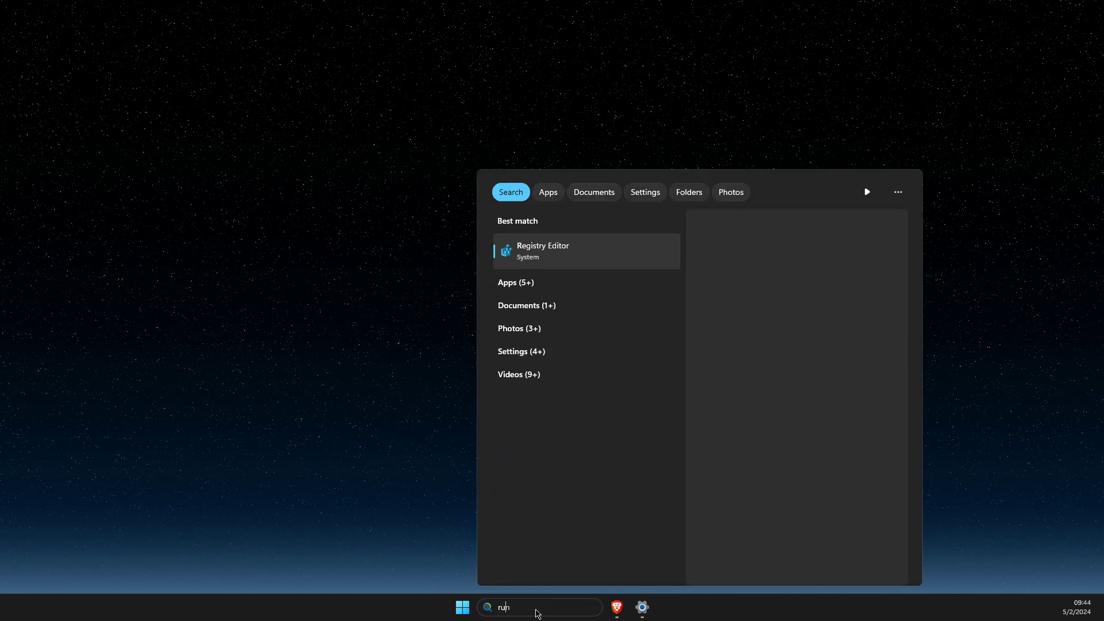
left_click(500, 263)
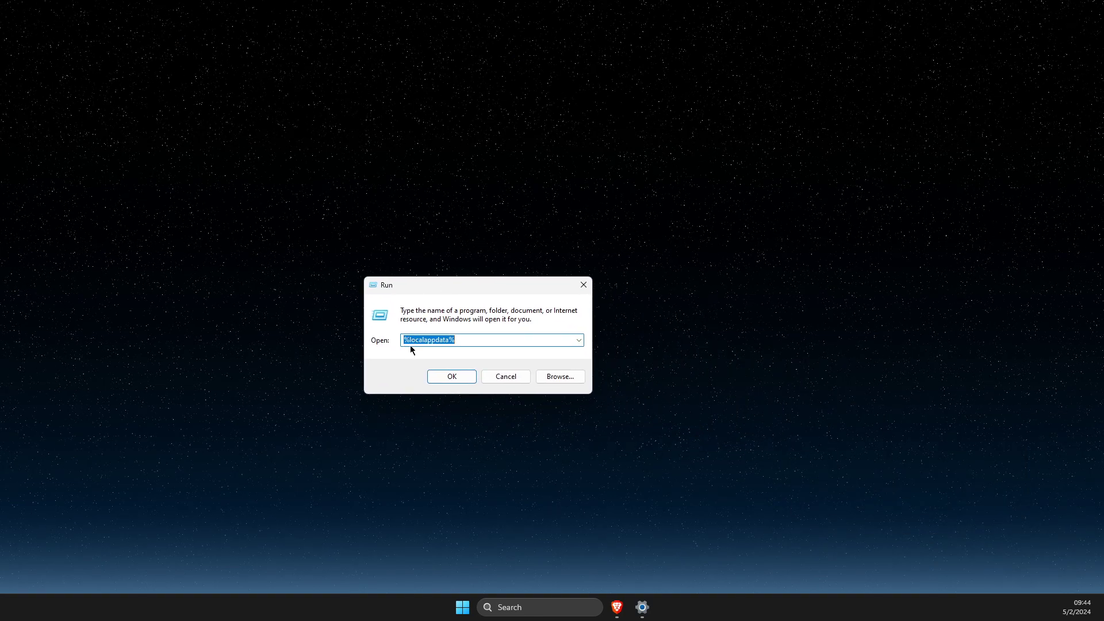
left_click(451, 377)
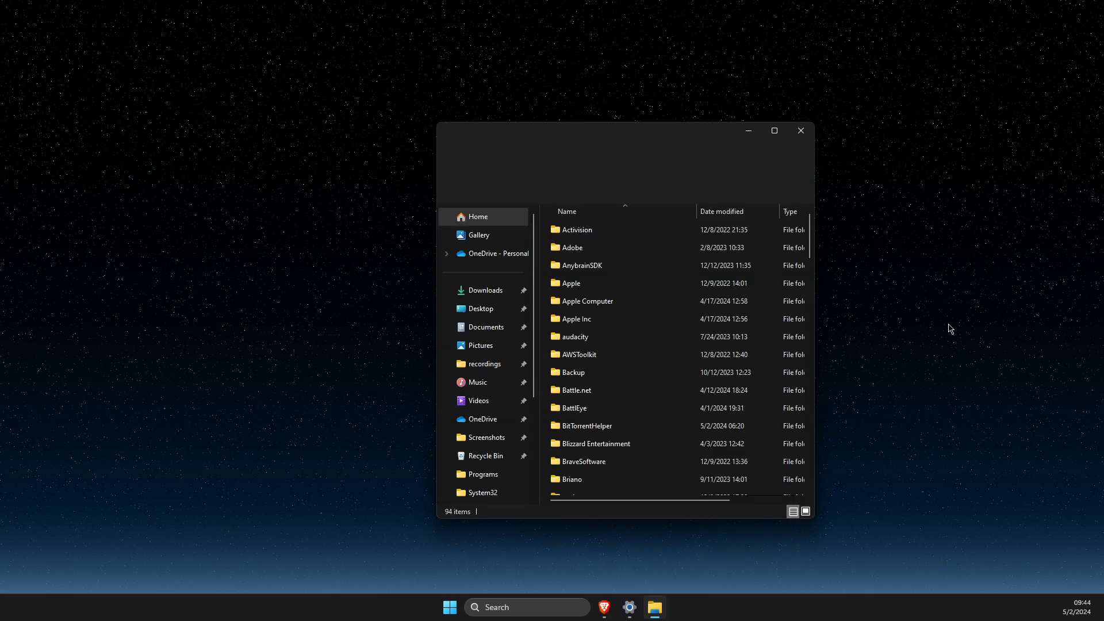
Step: Delete the EADesktop and Electronic Arts folders with admin permission, then close the folder window
left_click_drag(661, 137, 508, 109)
left_click(457, 285)
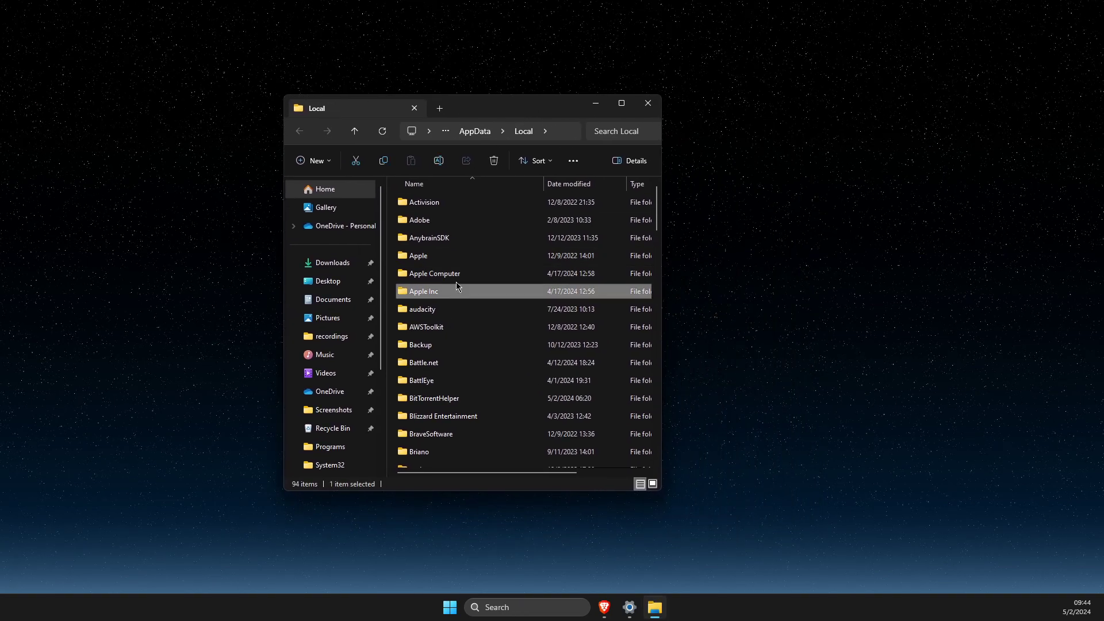
scroll(457, 282, "down", 8)
left_click(505, 253)
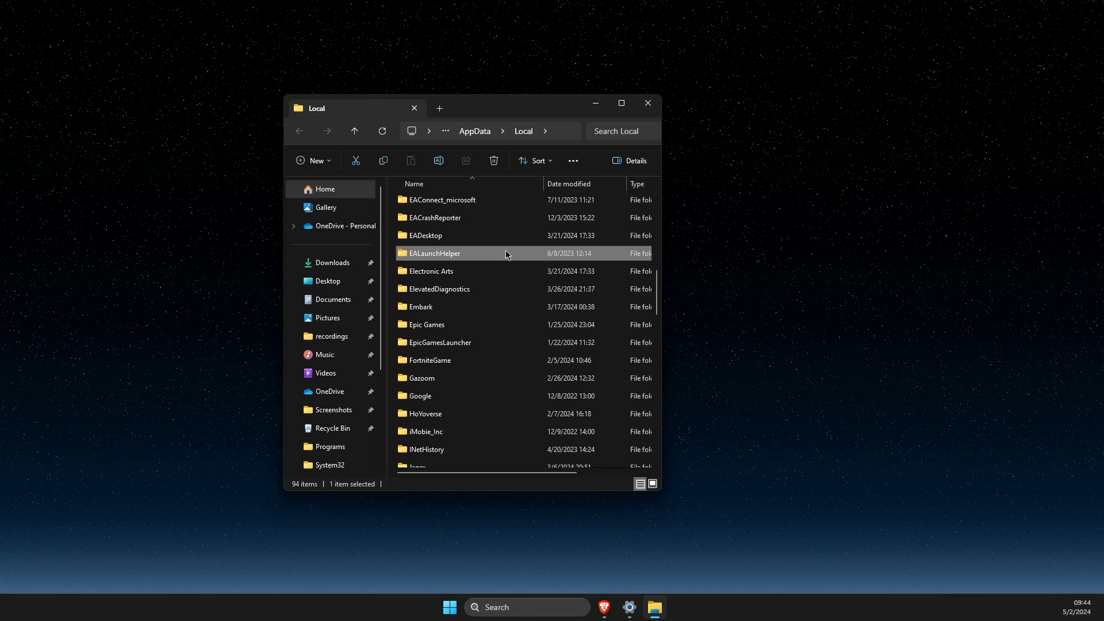
left_click(442, 236)
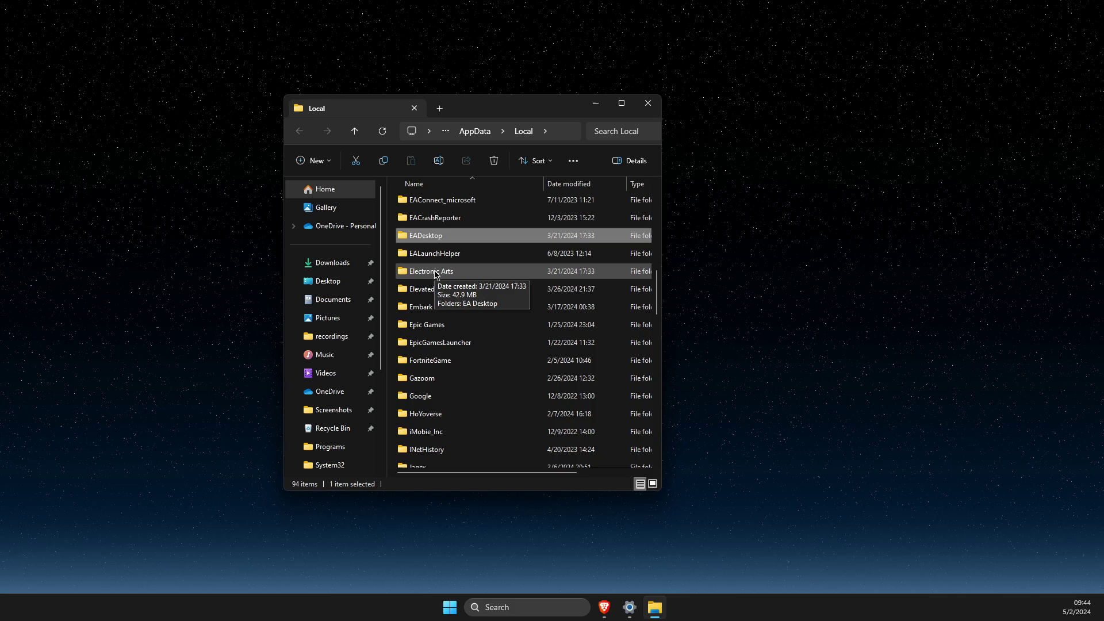
left_click(435, 274)
left_click(426, 237, "ctrl")
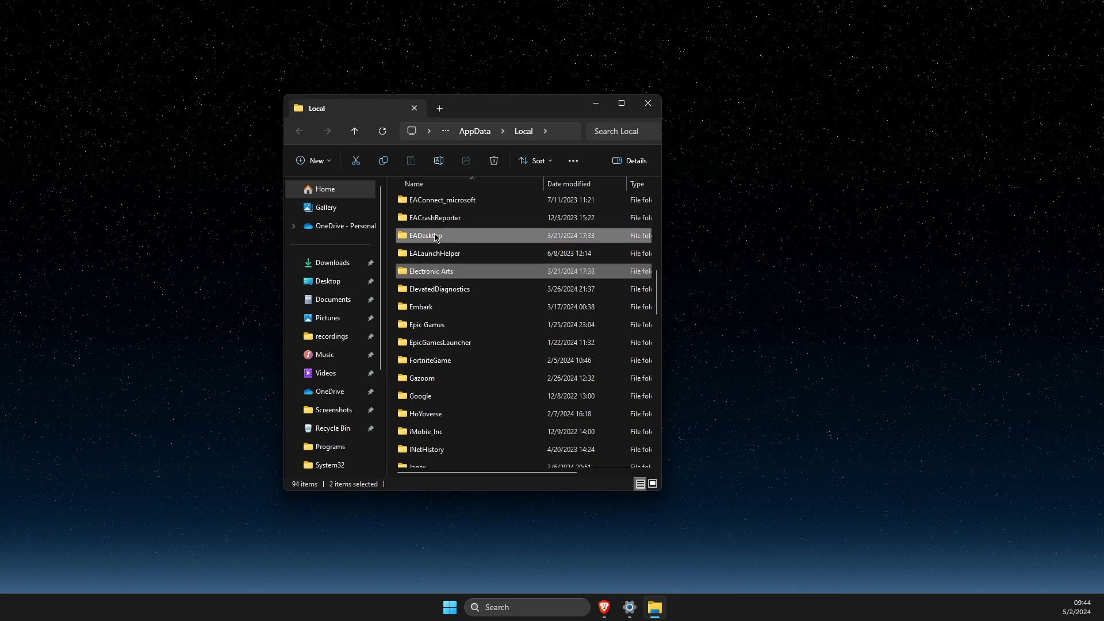
right_click(442, 235)
left_click(518, 249)
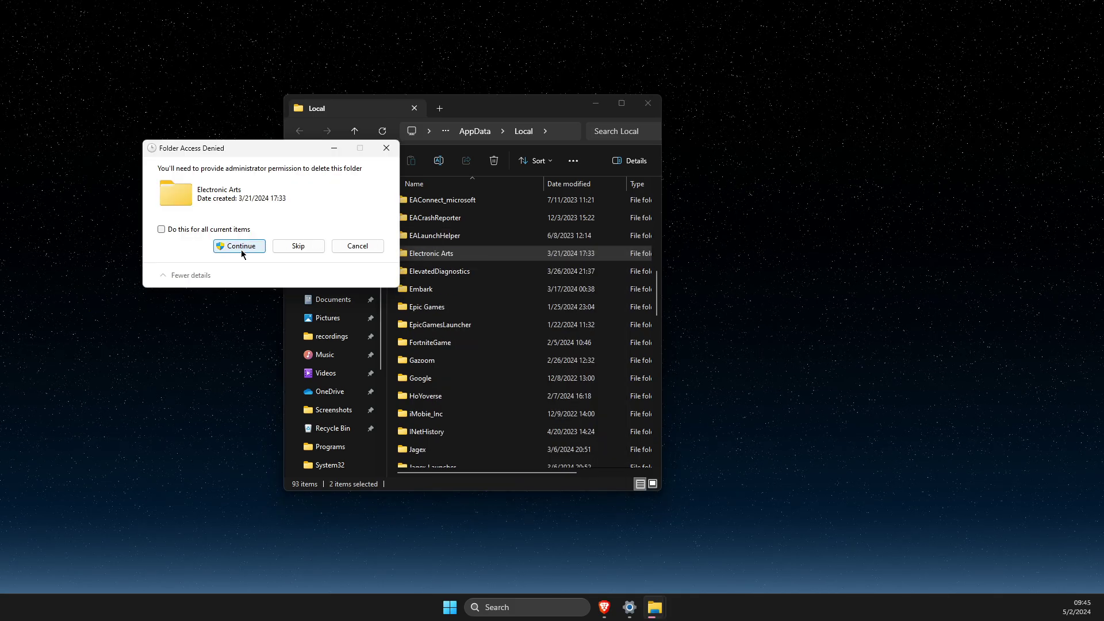
left_click(240, 248)
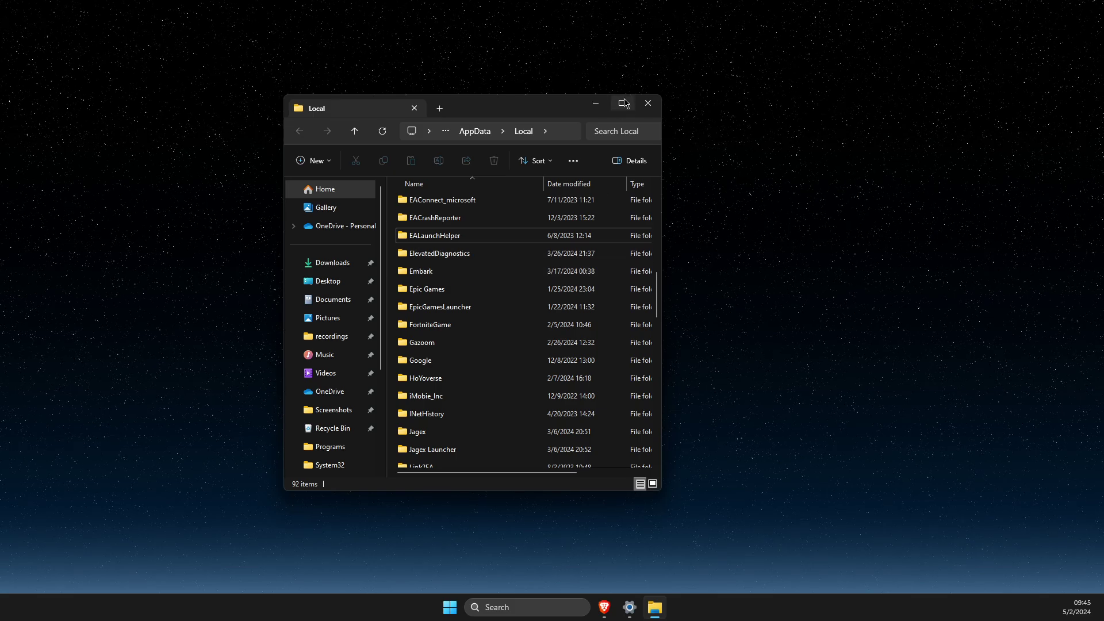
left_click(647, 106)
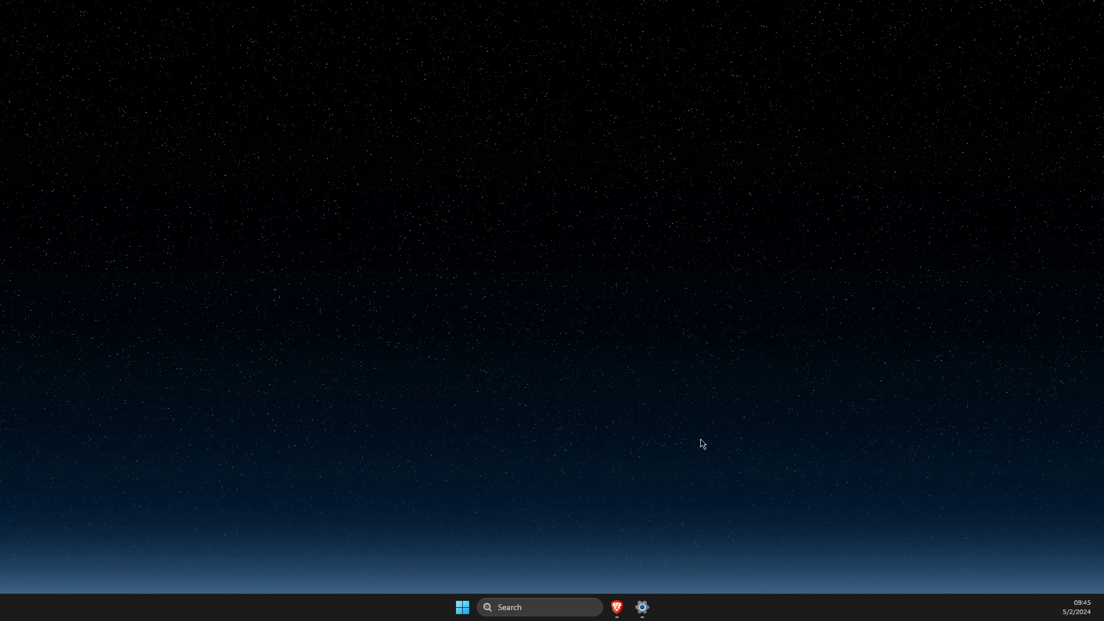
Step: Search 'ea' and open the EA app's file location in Start Menu Programs
left_click(539, 606)
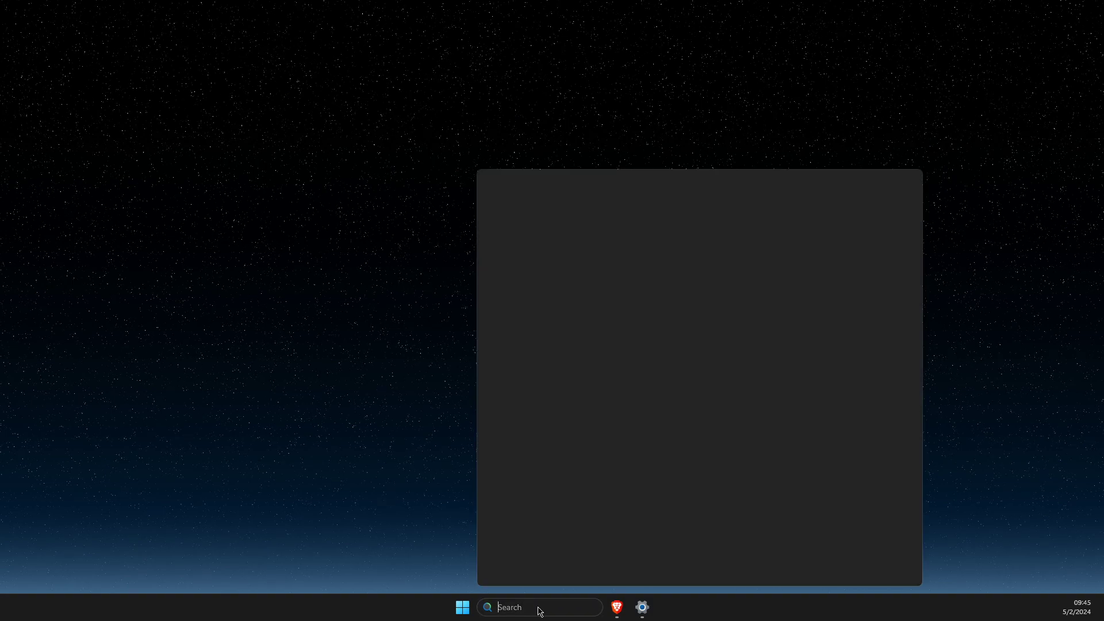
type("ea")
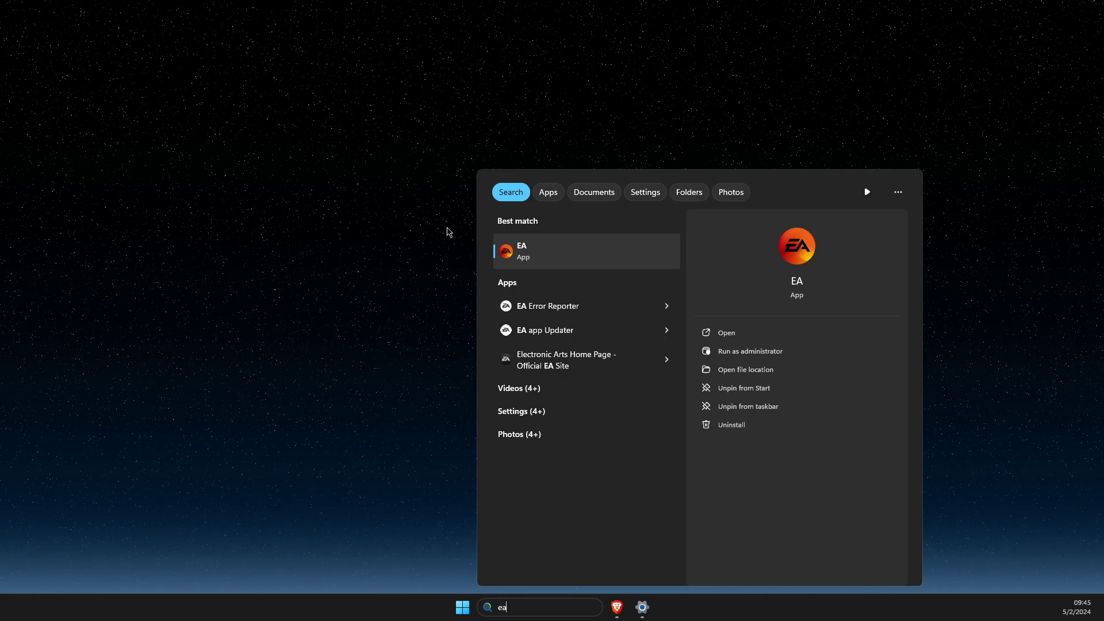
right_click(522, 254)
left_click(532, 289)
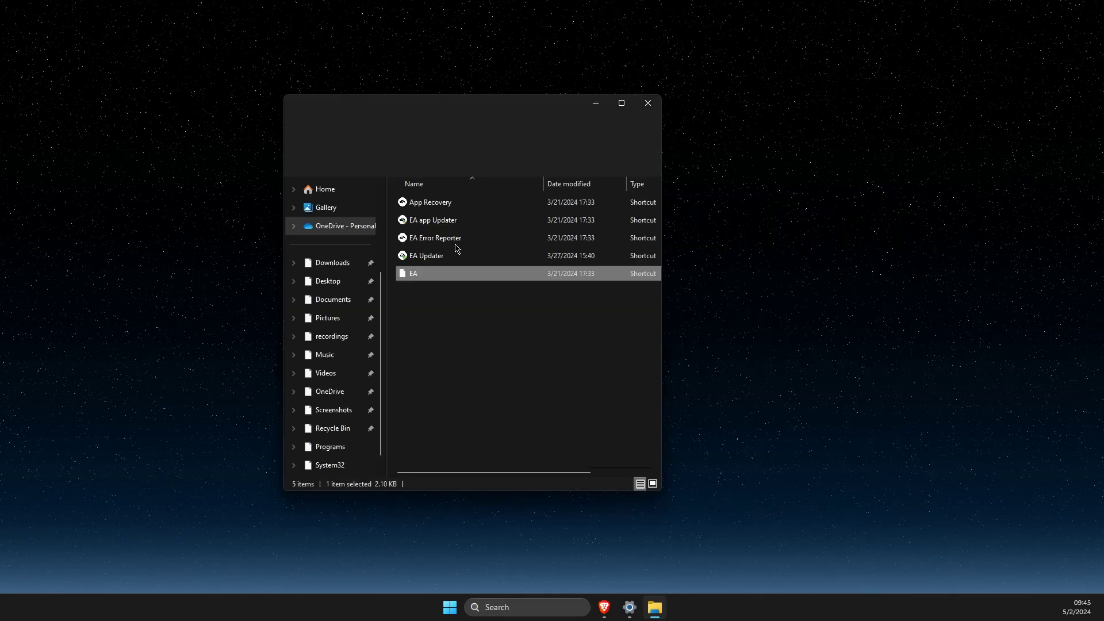
Step: Tick Run as administrator in the EA shortcut's Compatibility properties, apply, and close the folder
right_click(434, 278)
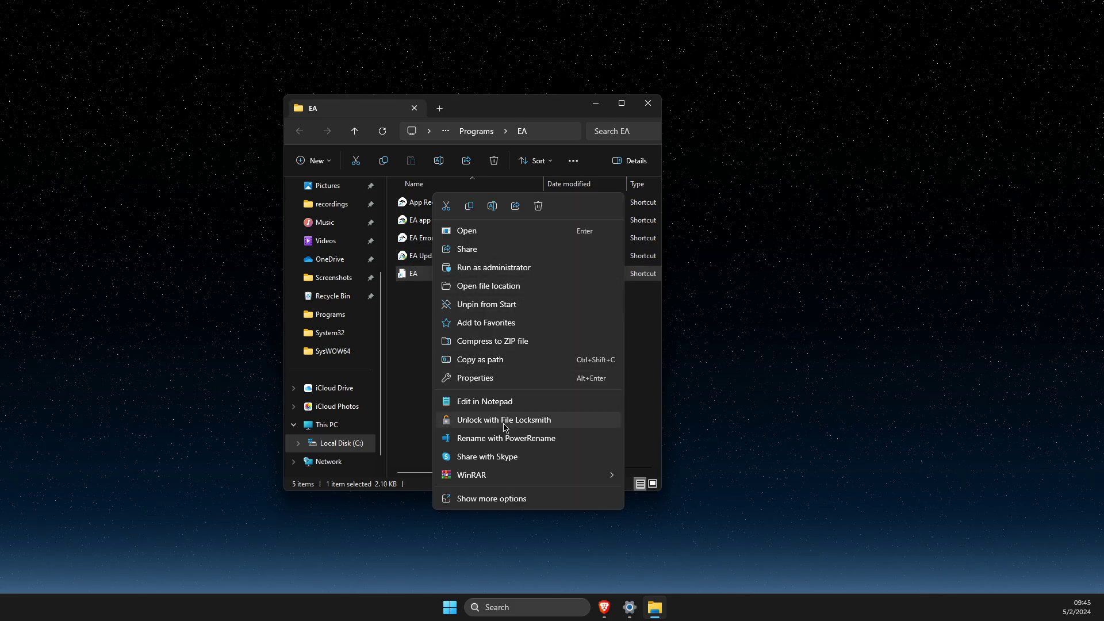
left_click(494, 377)
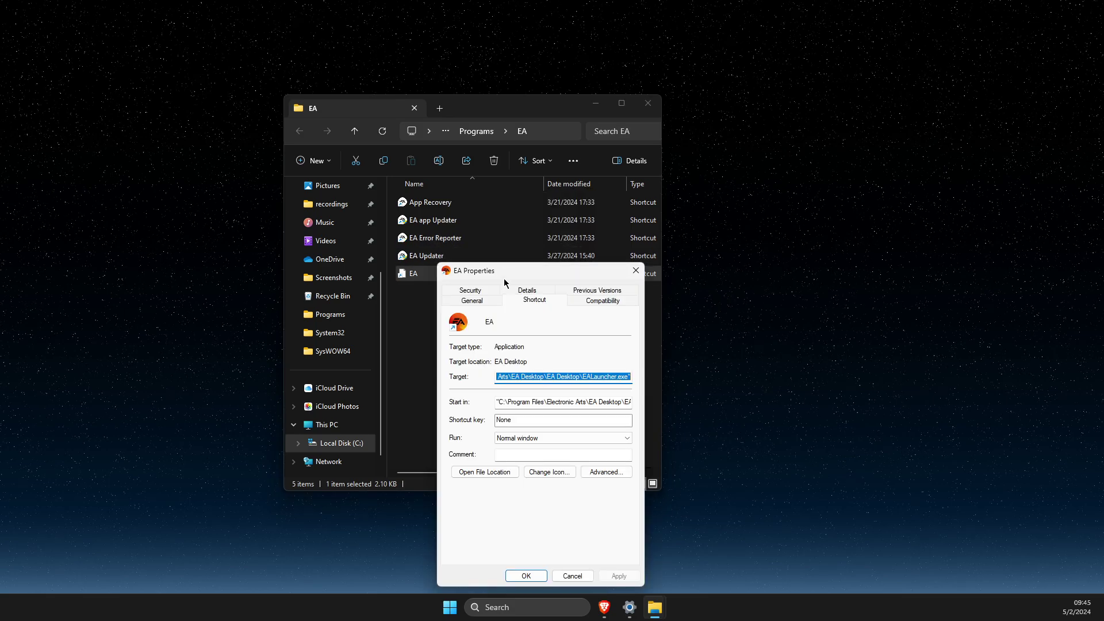
left_click(575, 302)
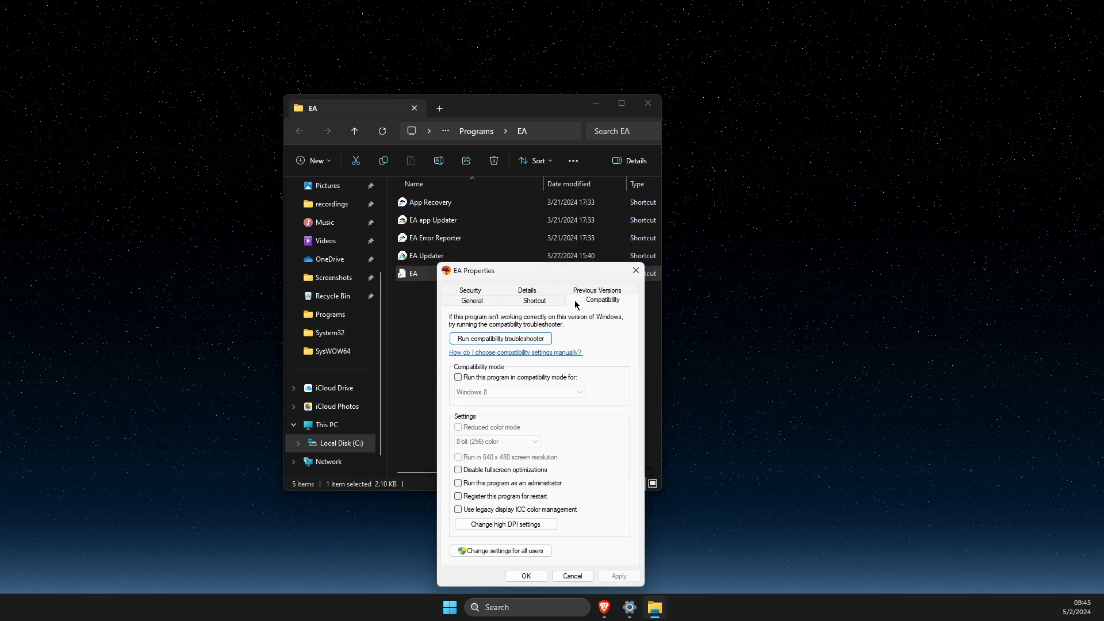
left_click(458, 483)
left_click(618, 576)
left_click(534, 577)
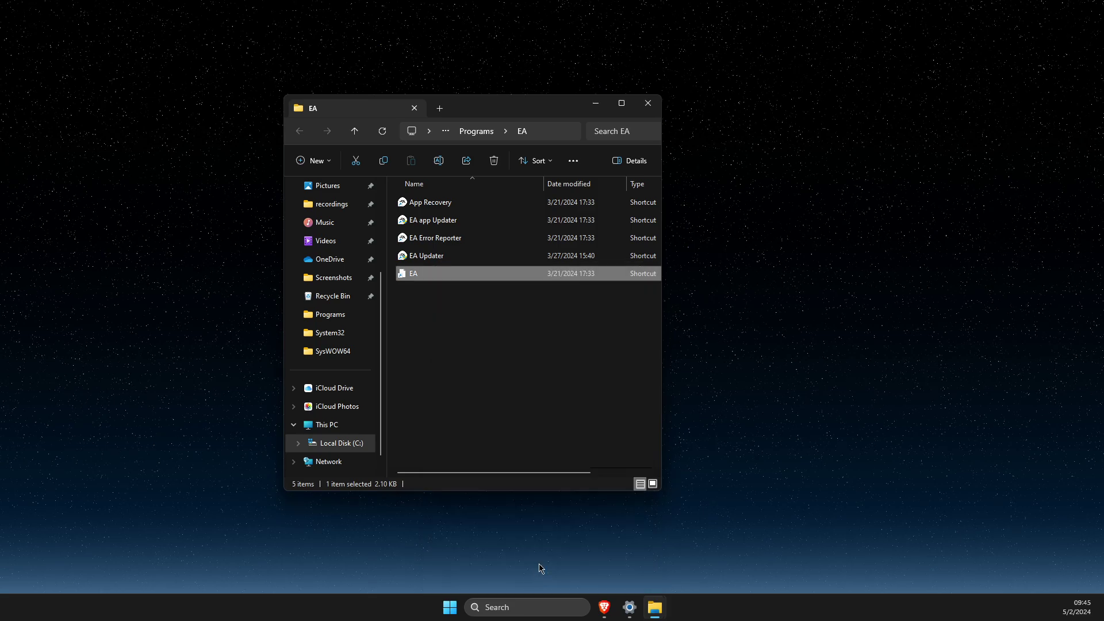
left_click(650, 110)
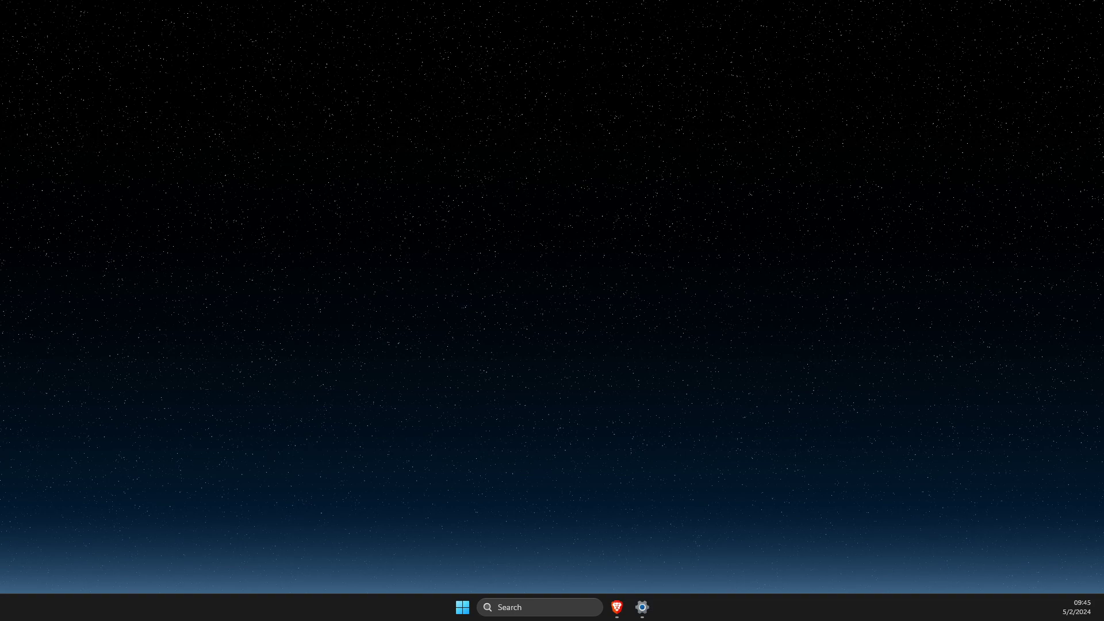
Step: Open the Settings app from search, then close it again
left_click(562, 606)
type("settings")
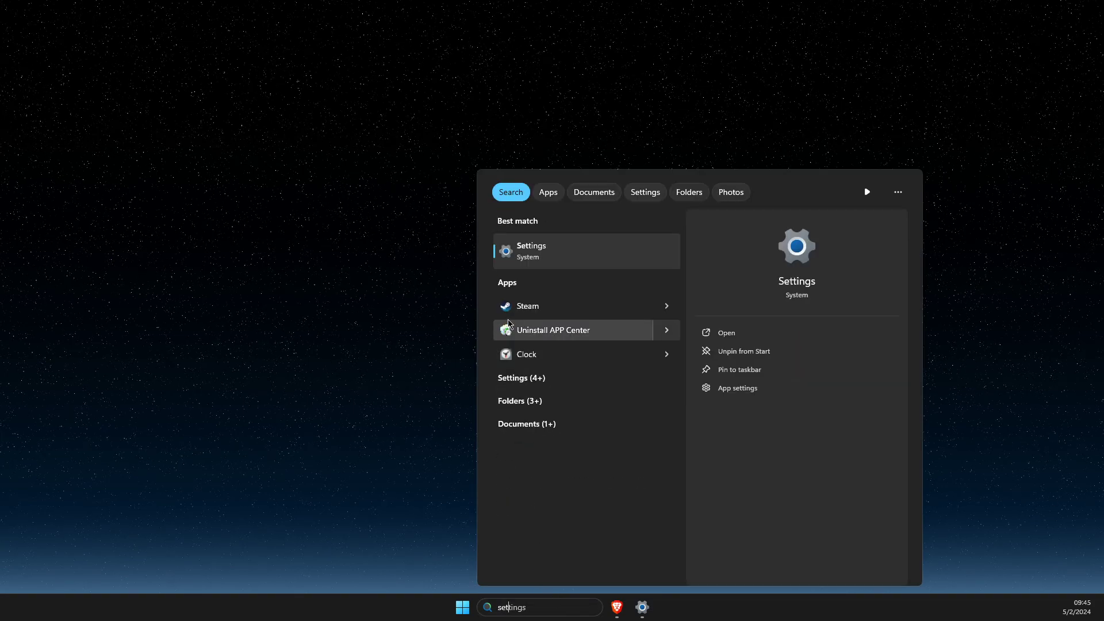
left_click(526, 255)
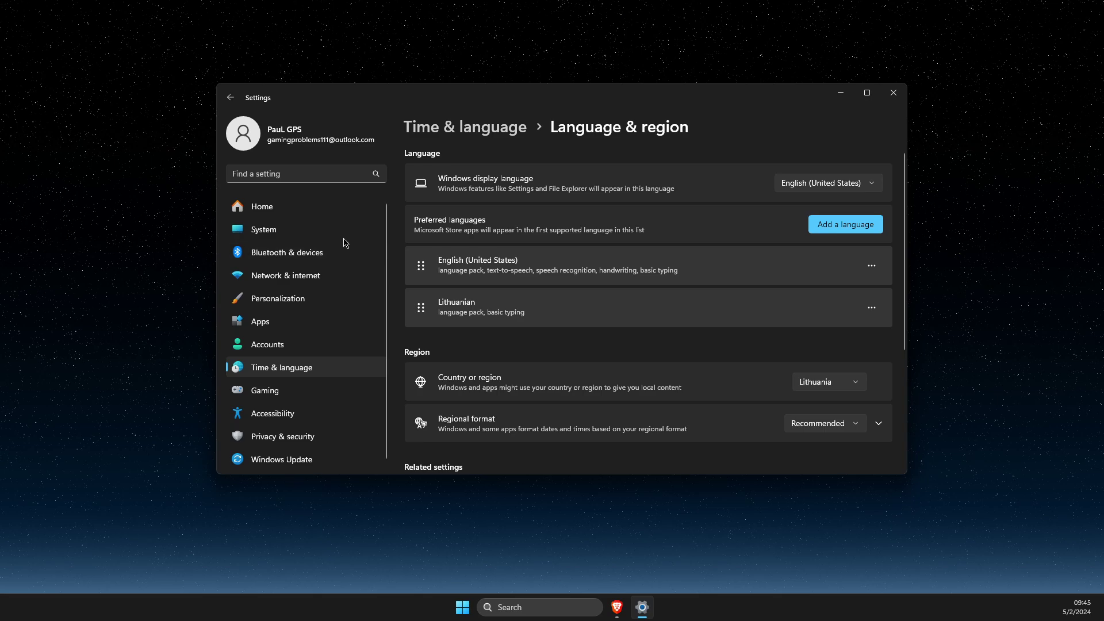
left_click(893, 93)
Step: Search 'control Panel' and launch Control Panel from the top result
left_click(553, 607)
type("control Panel")
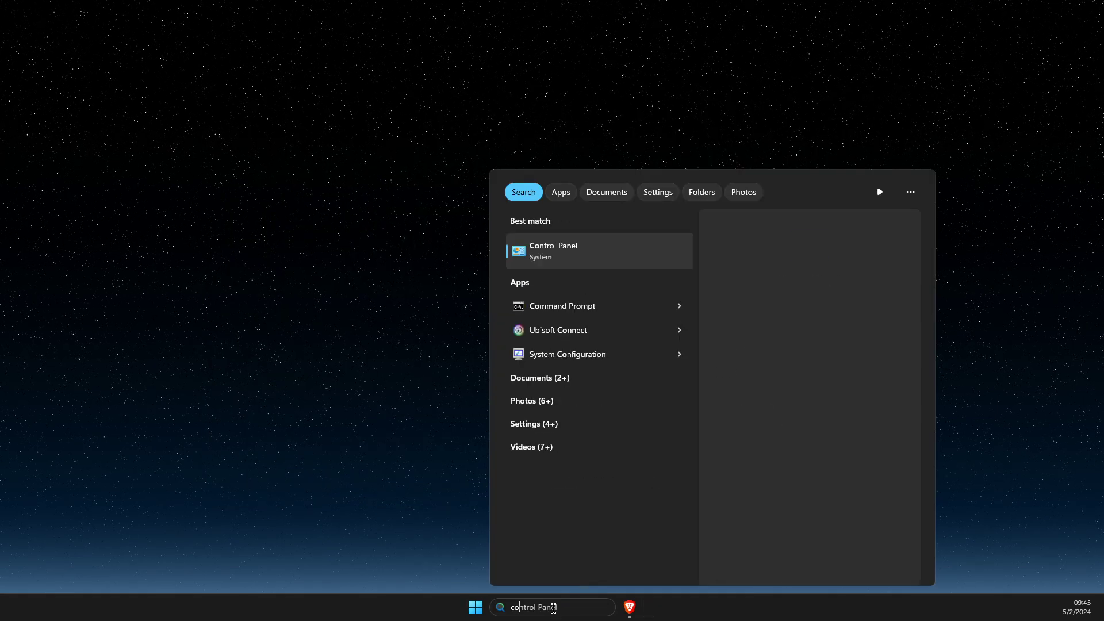
key("Return")
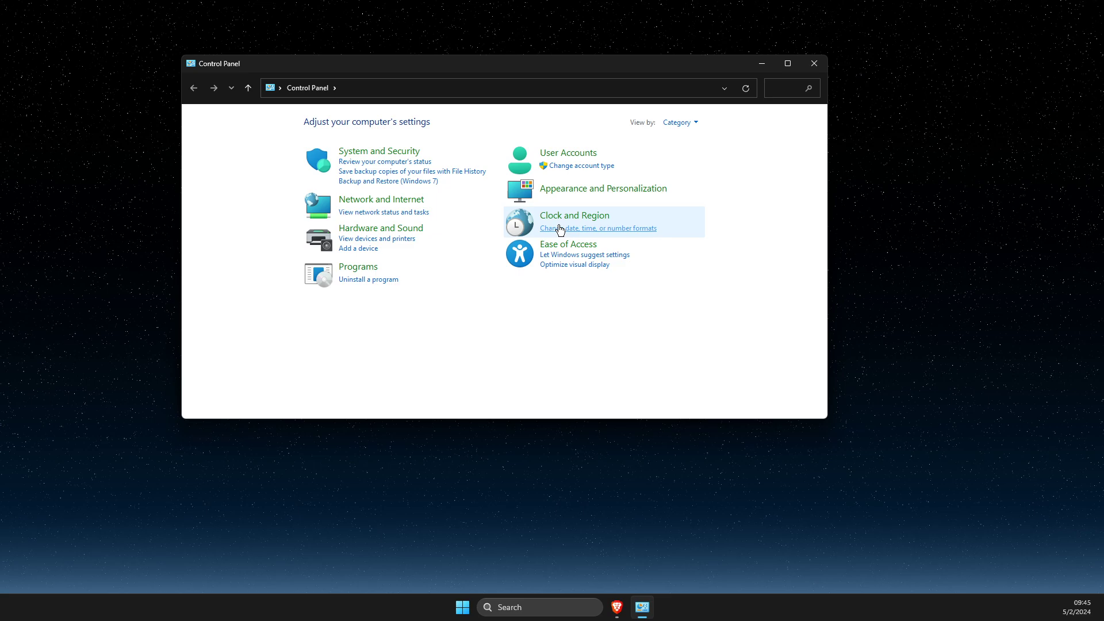
Step: Enable Beta: Use Unicode UTF-8 in Region's system locale settings, confirm, and close Control Panel
left_click(564, 215)
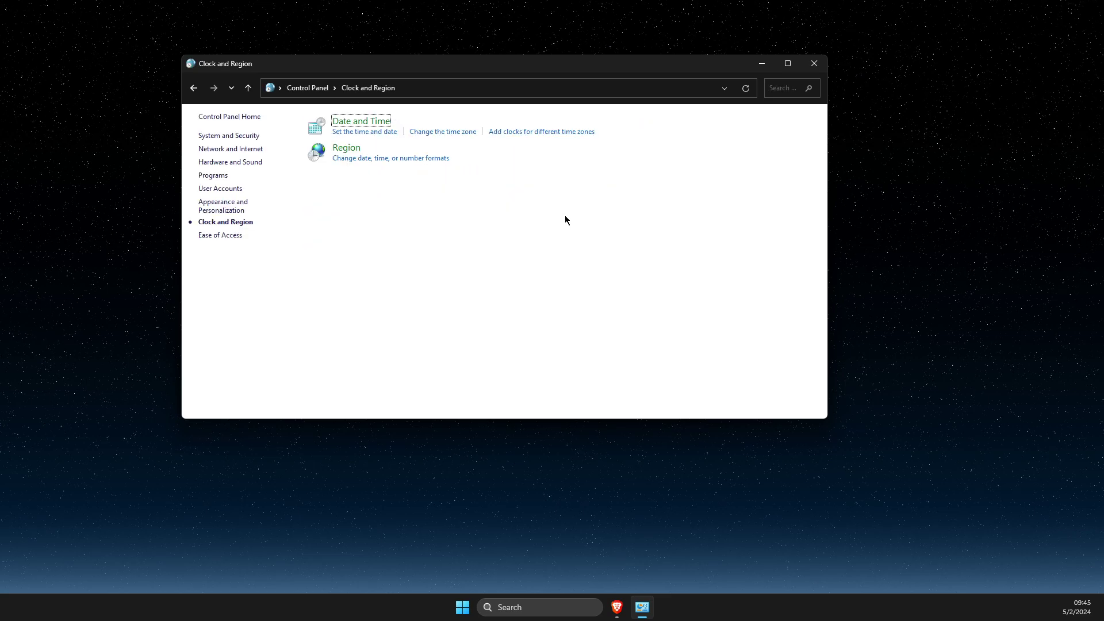
left_click(343, 153)
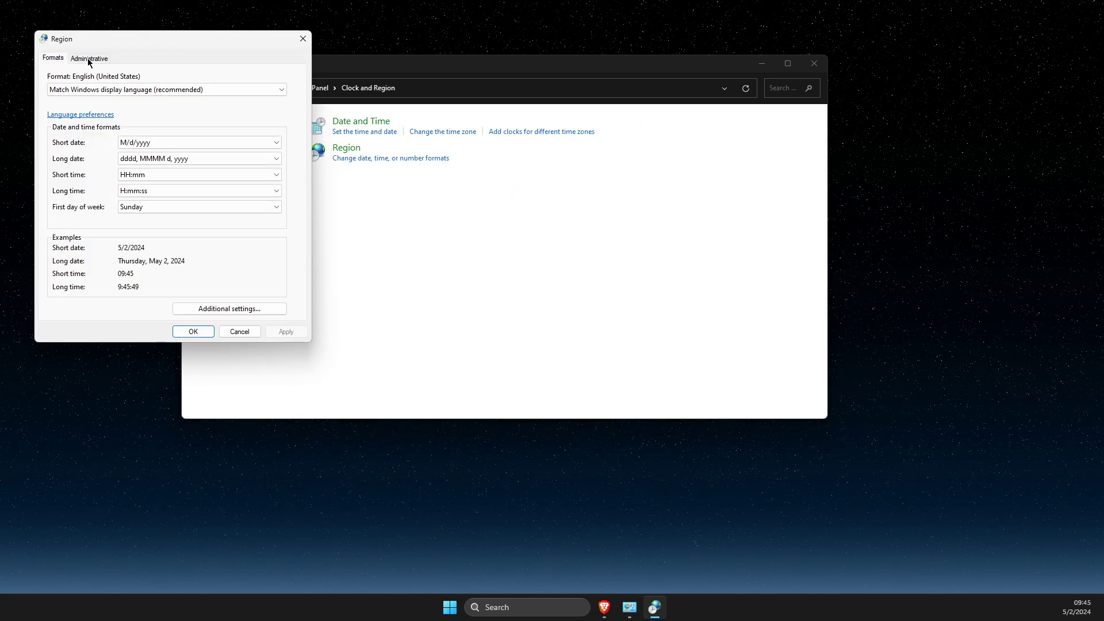
left_click(92, 58)
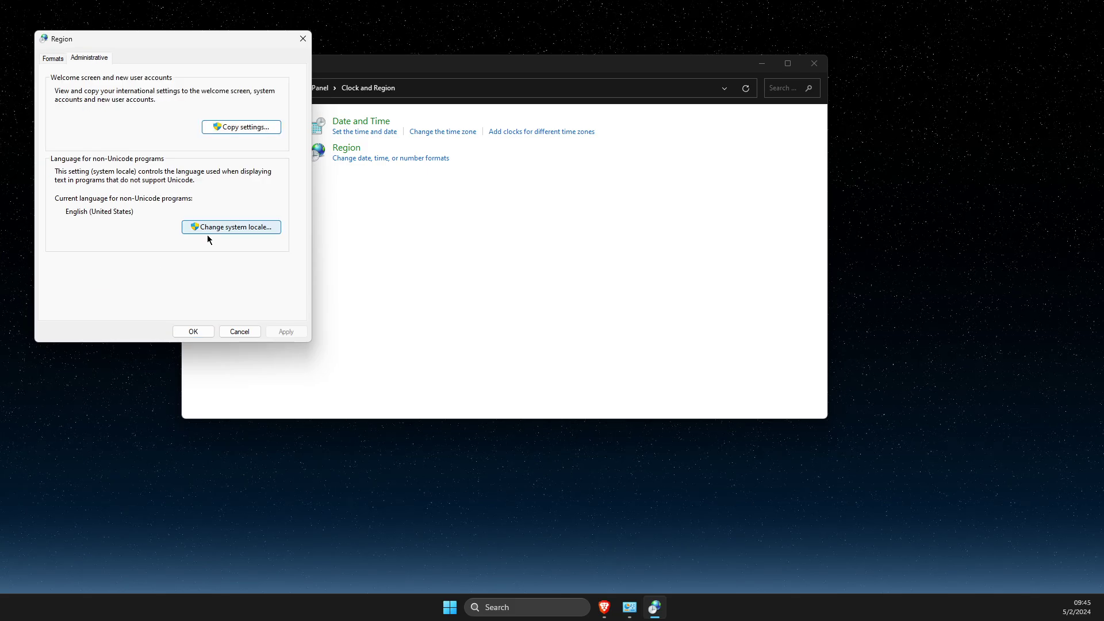
left_click(221, 230)
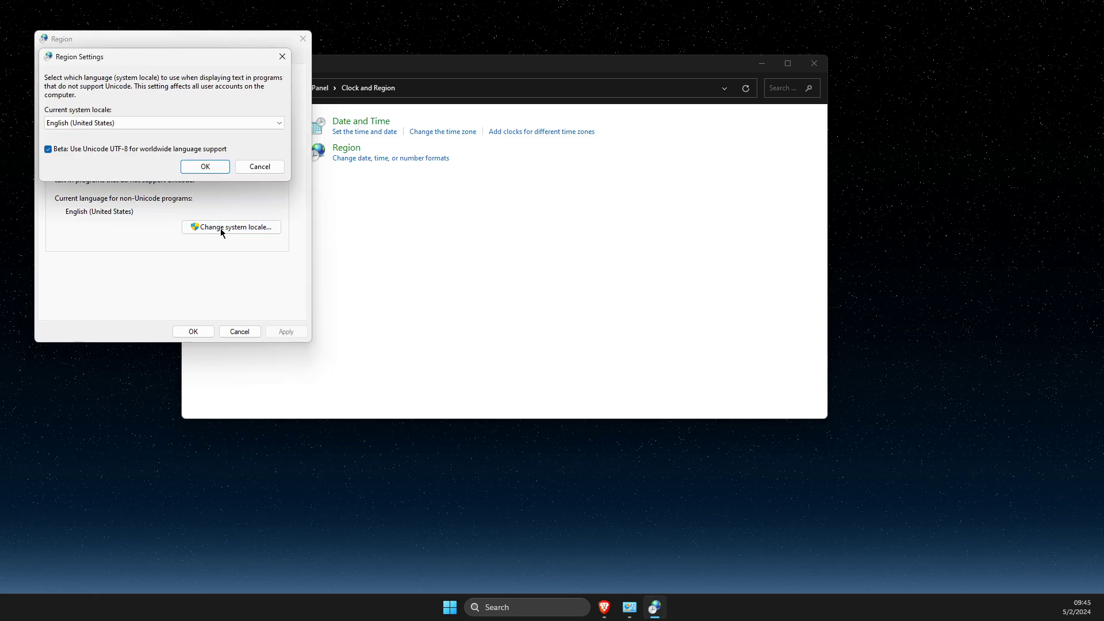
left_click(48, 150)
left_click(205, 166)
left_click(191, 330)
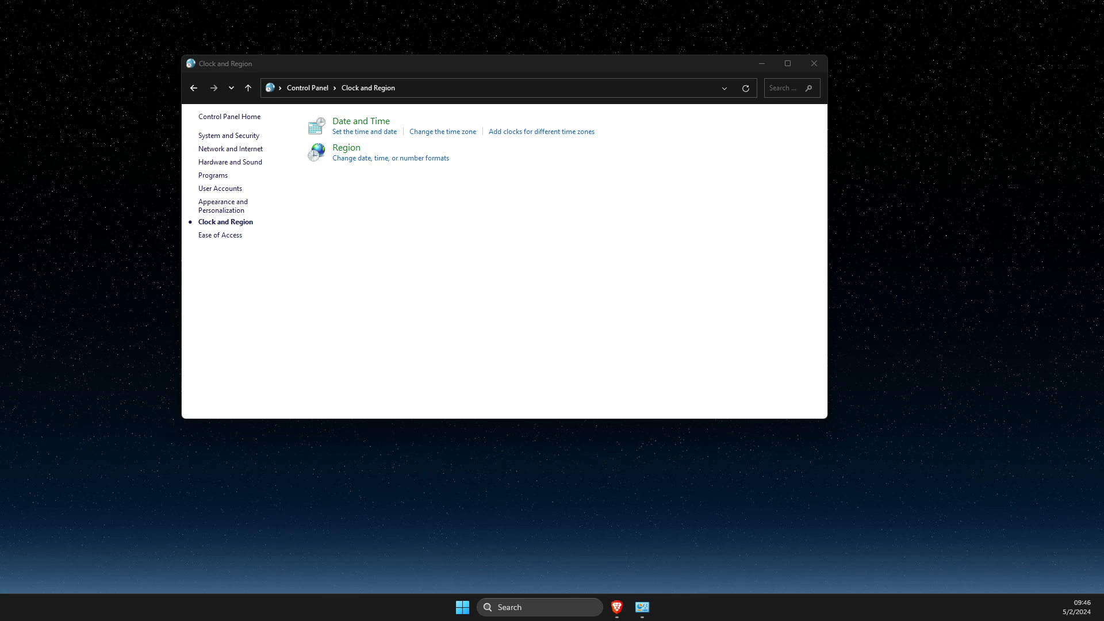
left_click(813, 64)
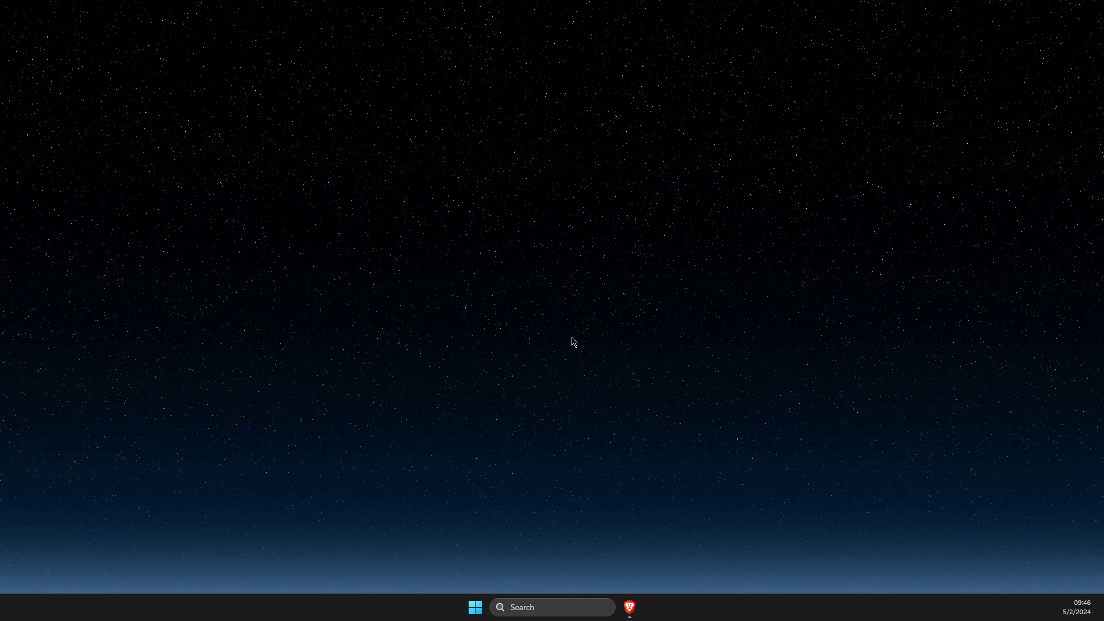
Step: Open the Environment Variables window via System > About > Advanced system settings
right_click(473, 609)
left_click(440, 335)
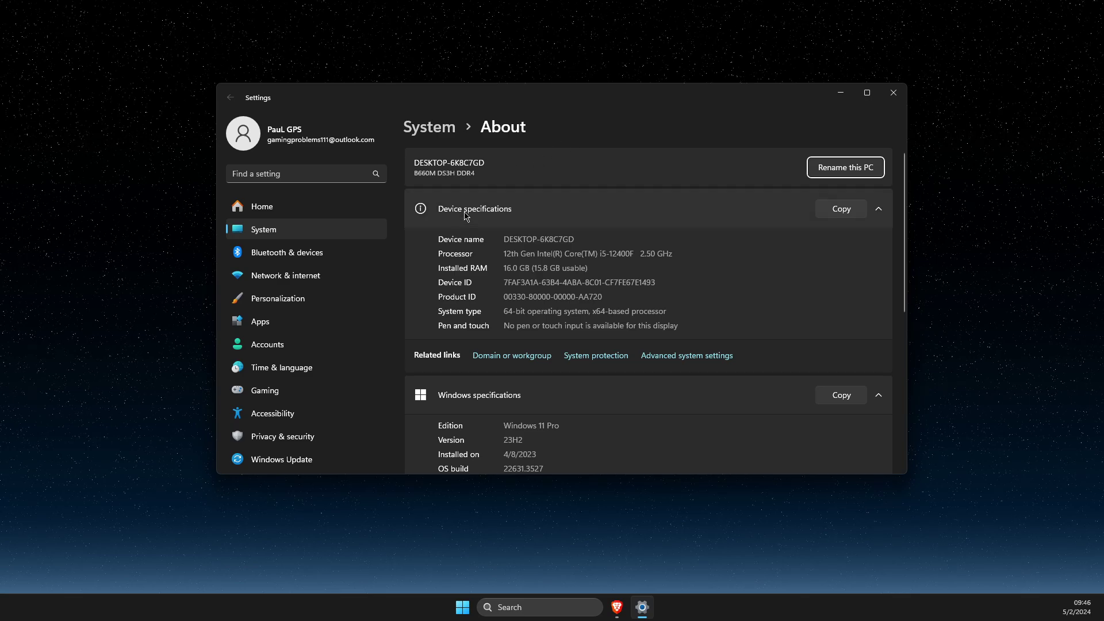
left_click(694, 366)
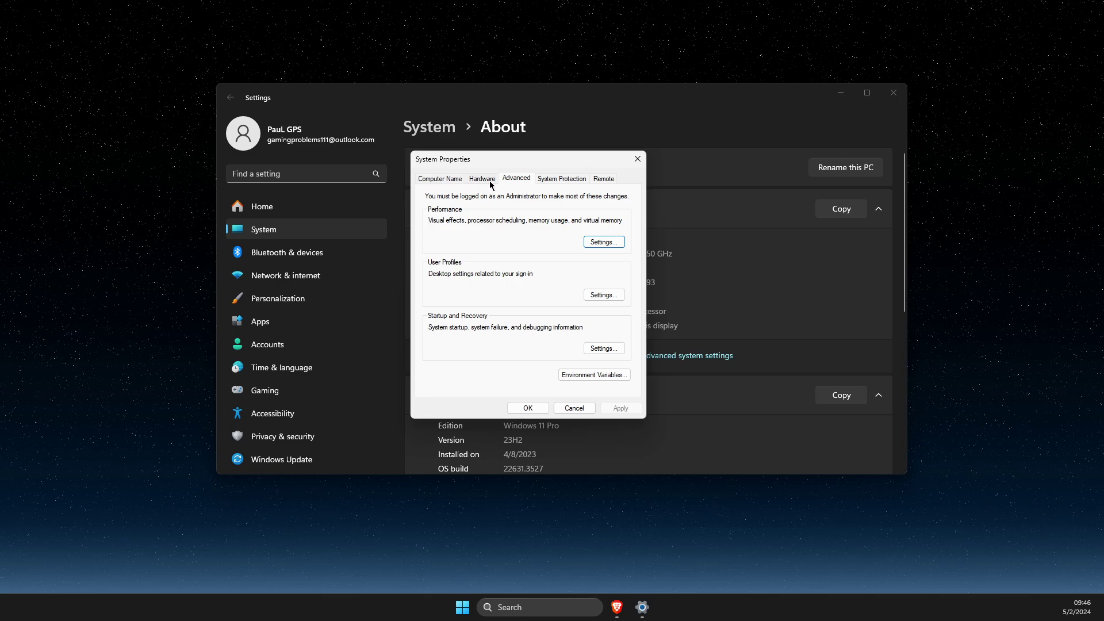
left_click(586, 380)
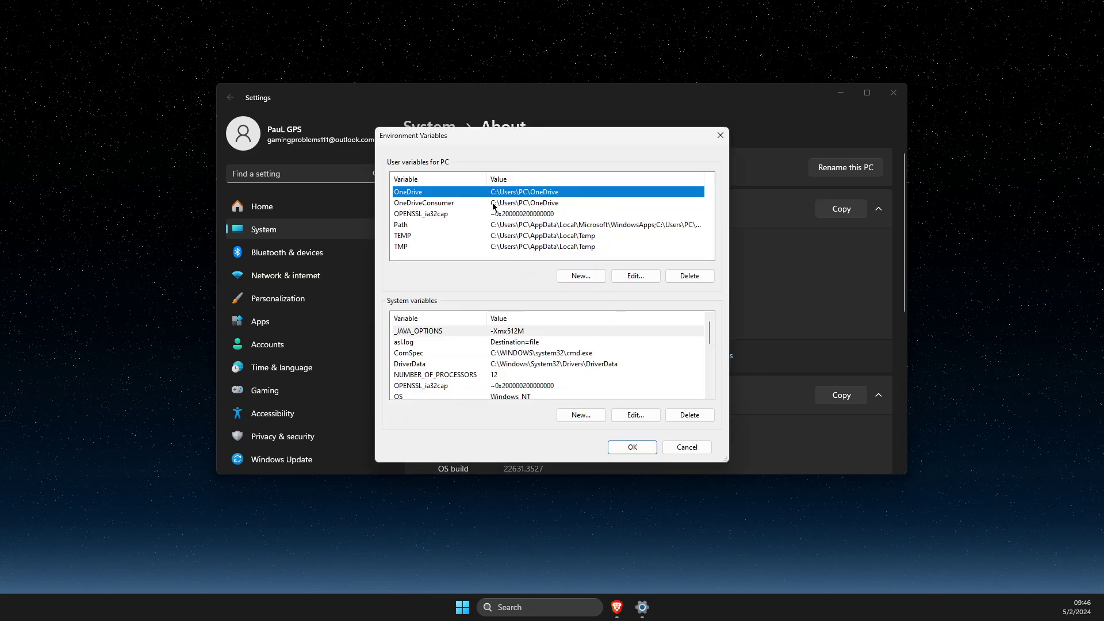
Step: Review the TEMP and Path user variables unchanged, then close both dialogs
left_click(552, 234)
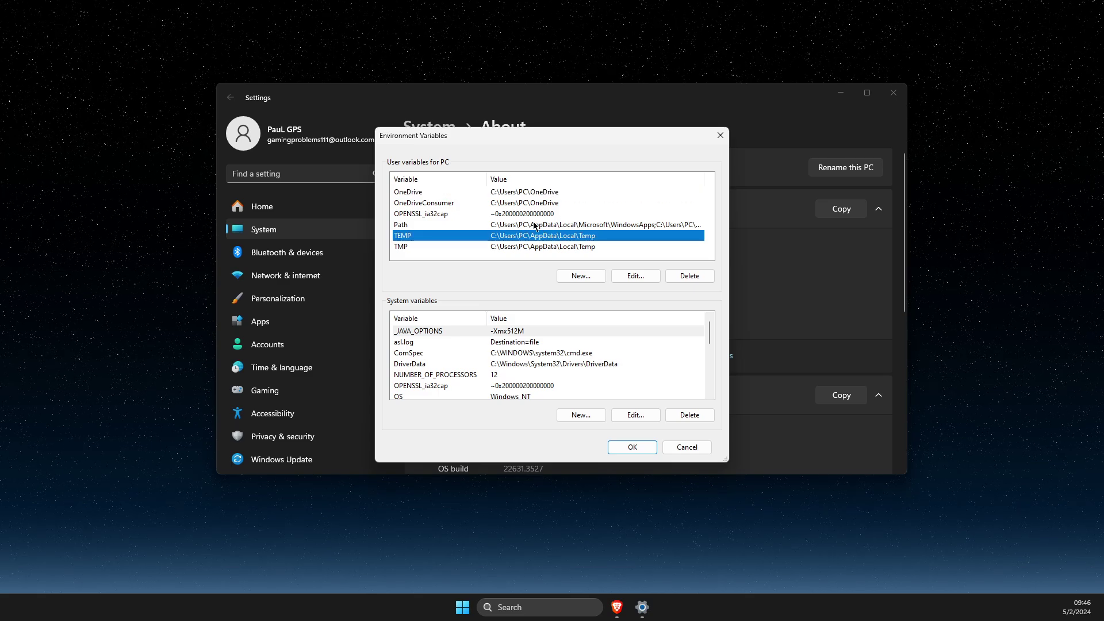
left_click(577, 224)
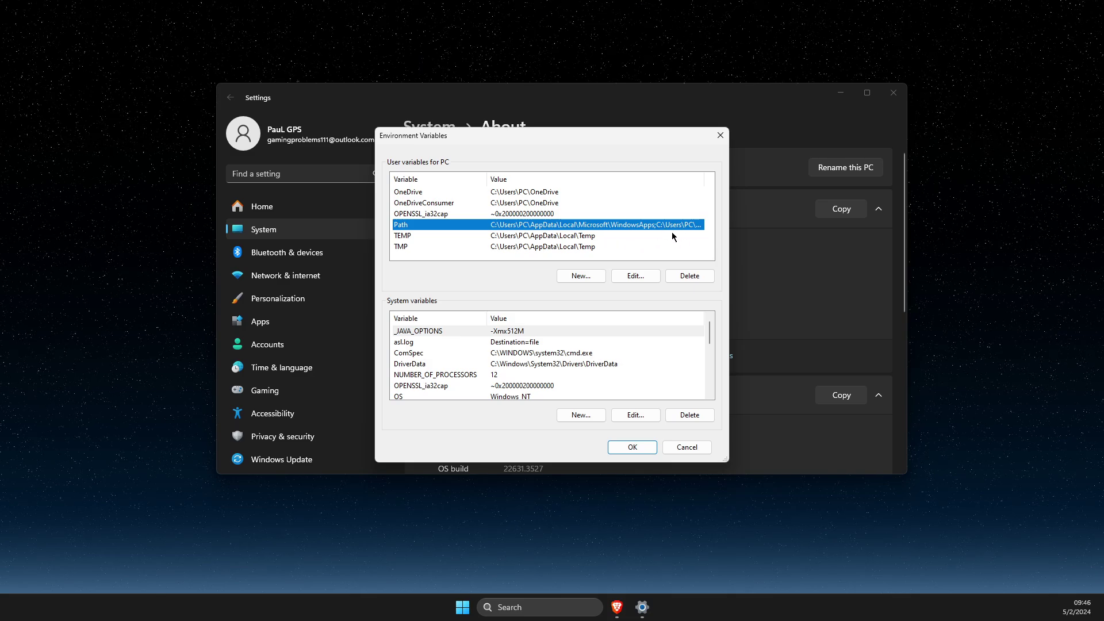
left_click(506, 238)
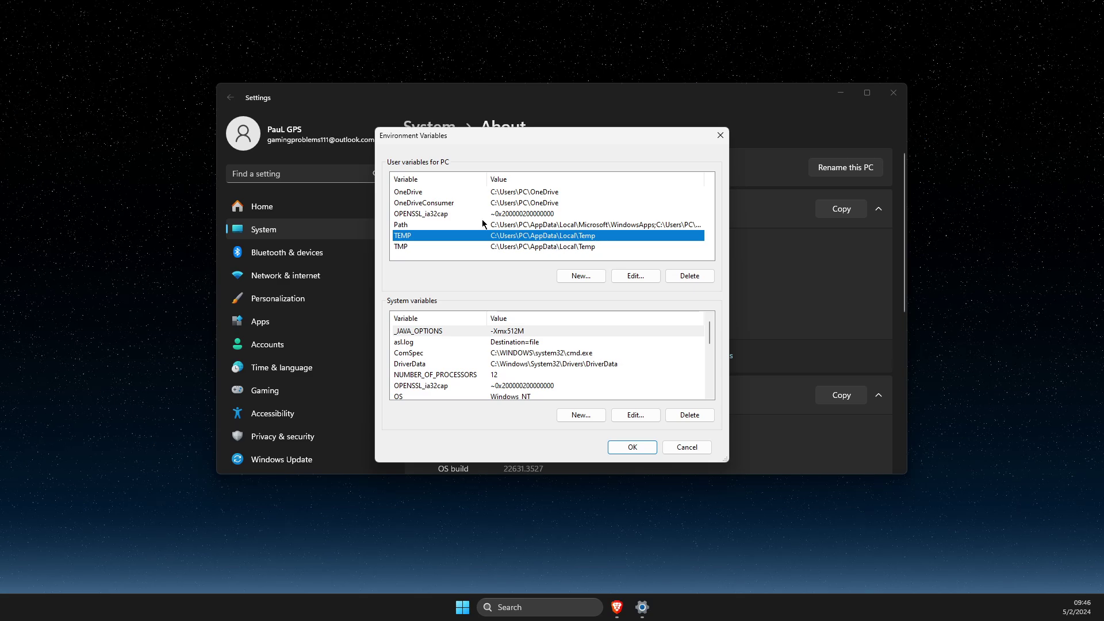
left_click(573, 225)
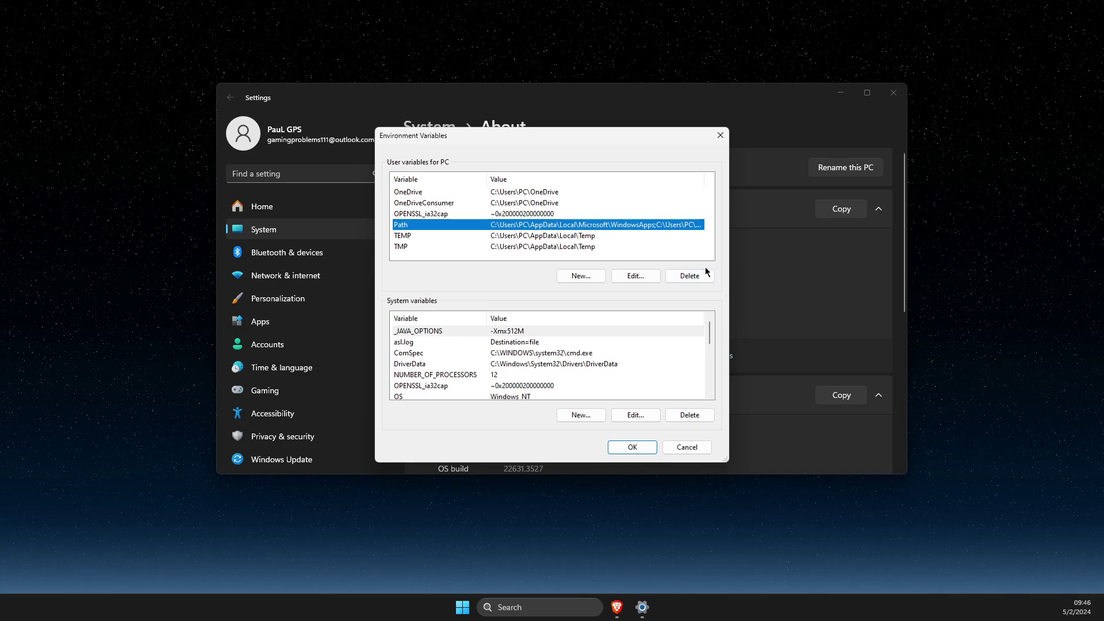
left_click(720, 135)
left_click(637, 161)
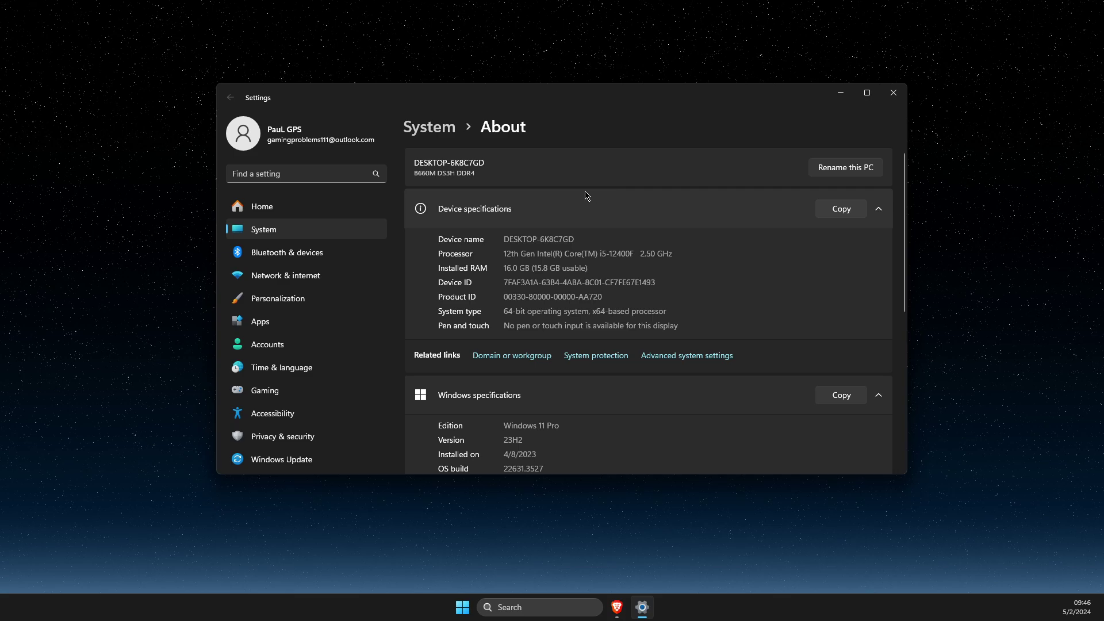
Step: Close Settings and reopen it at the Installed apps page via search
left_click(893, 93)
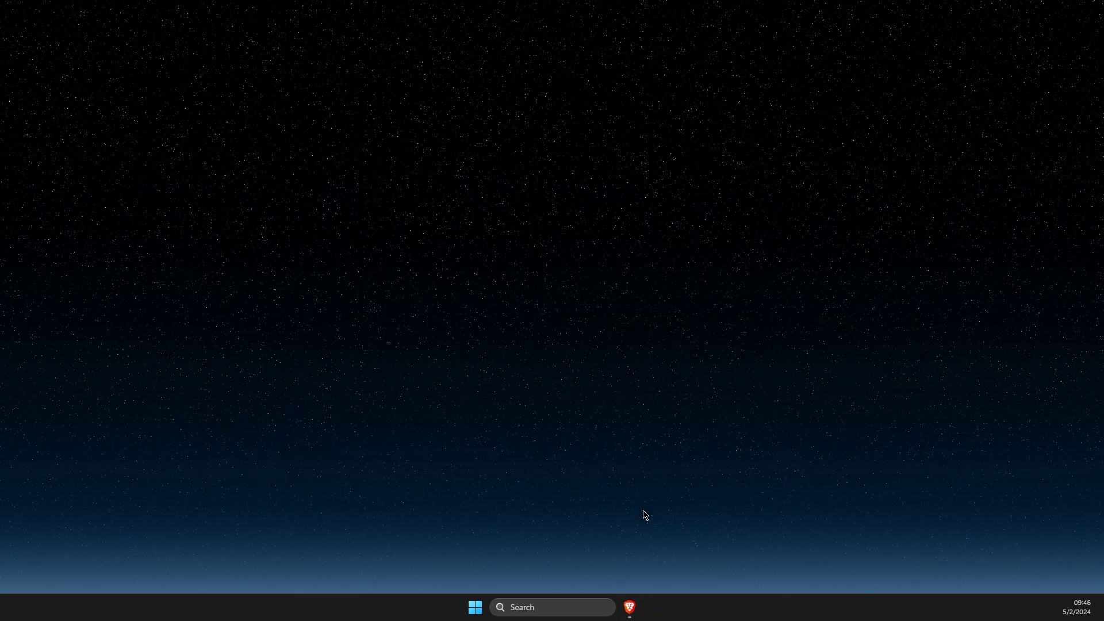
left_click(566, 604)
type("installed apps")
key("Return")
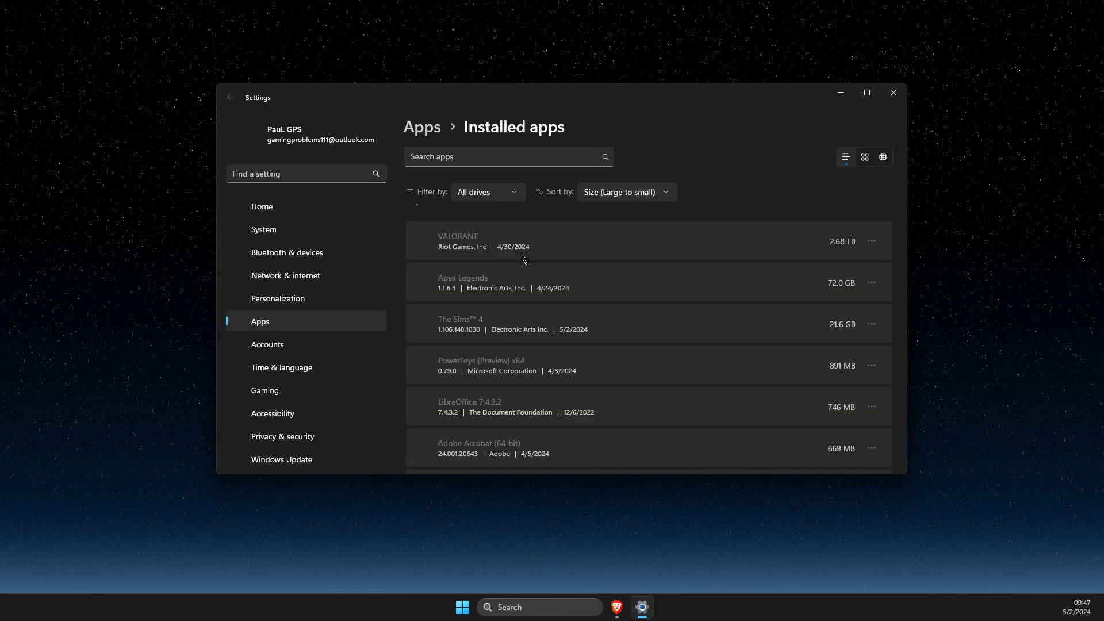
Step: Filter installed apps by 'ea', uninstall the EA app, and close Settings
left_click(471, 159)
type("ea")
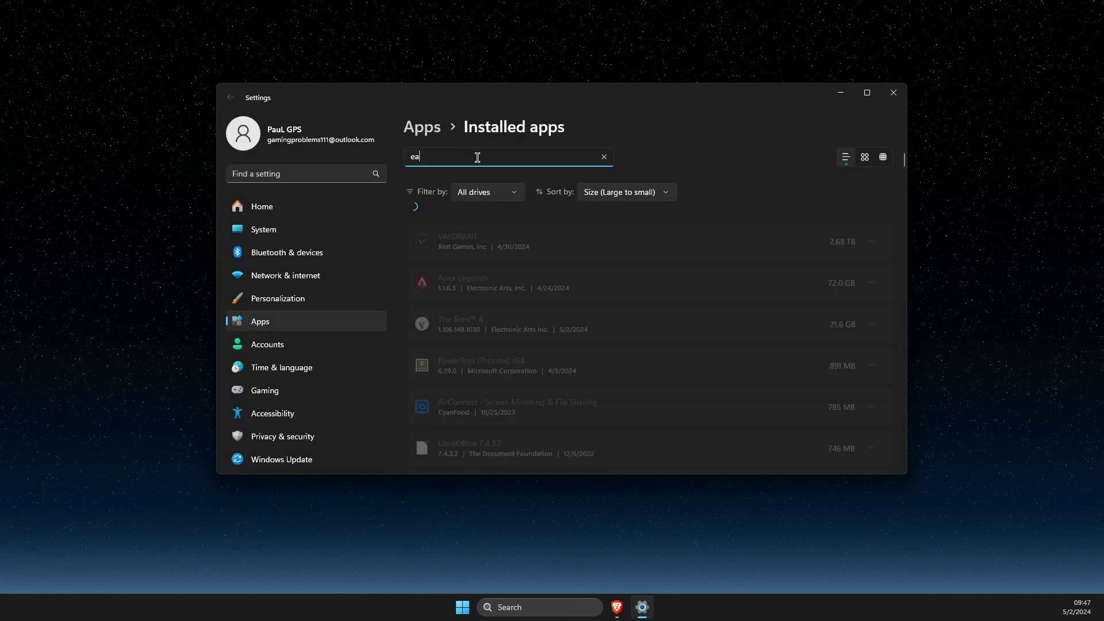
left_click(872, 246)
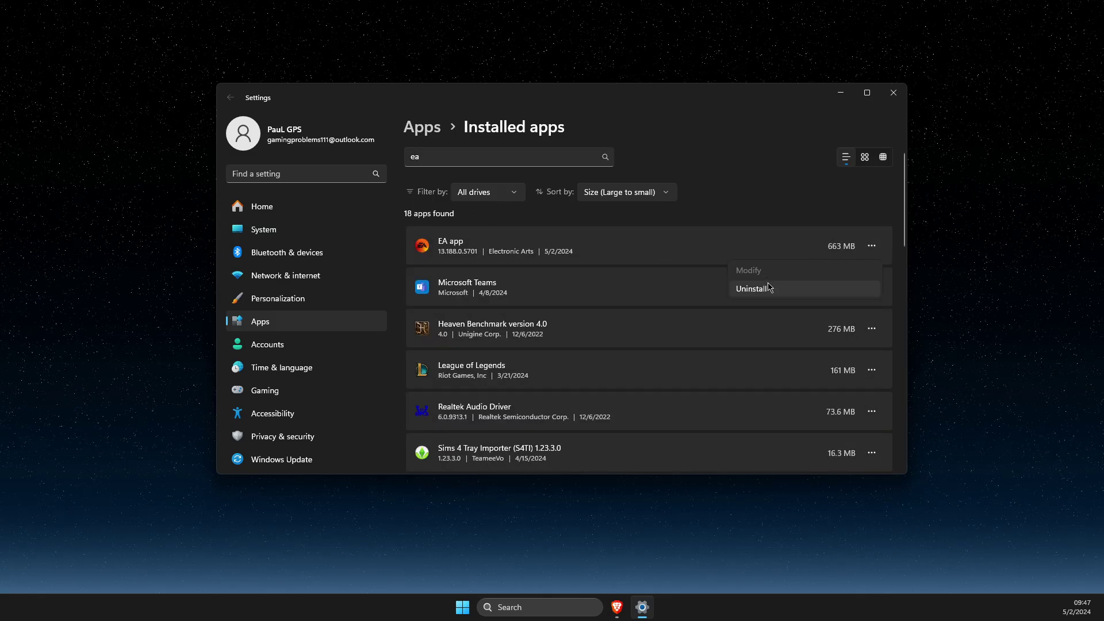
left_click(893, 93)
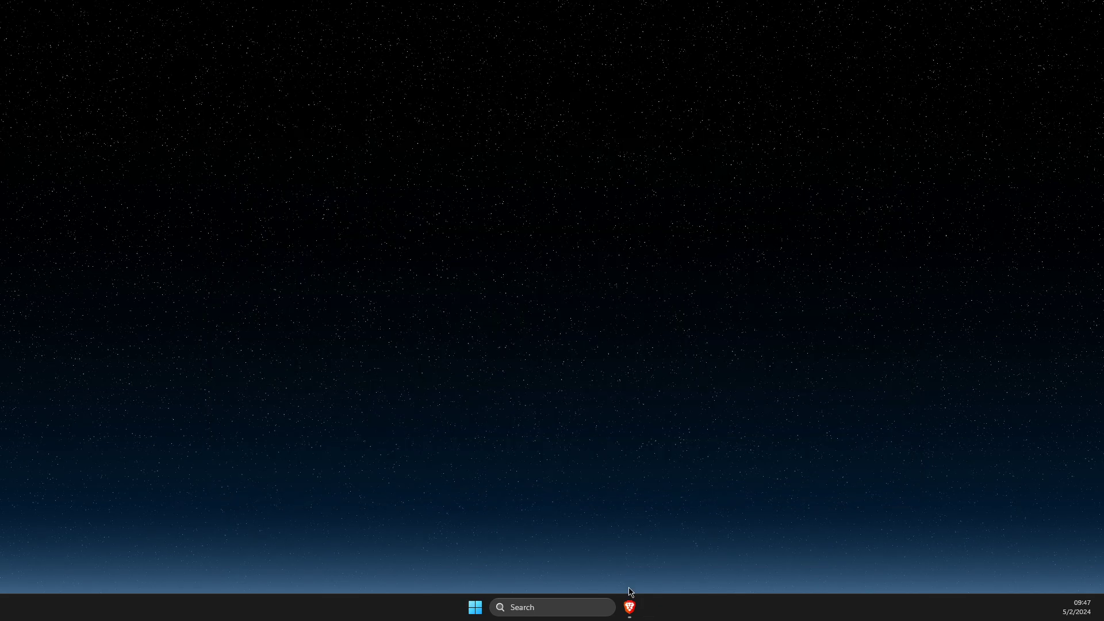
Step: Restore Brave with the 'ea app' Google results, then close it with both tabs
left_click(630, 607)
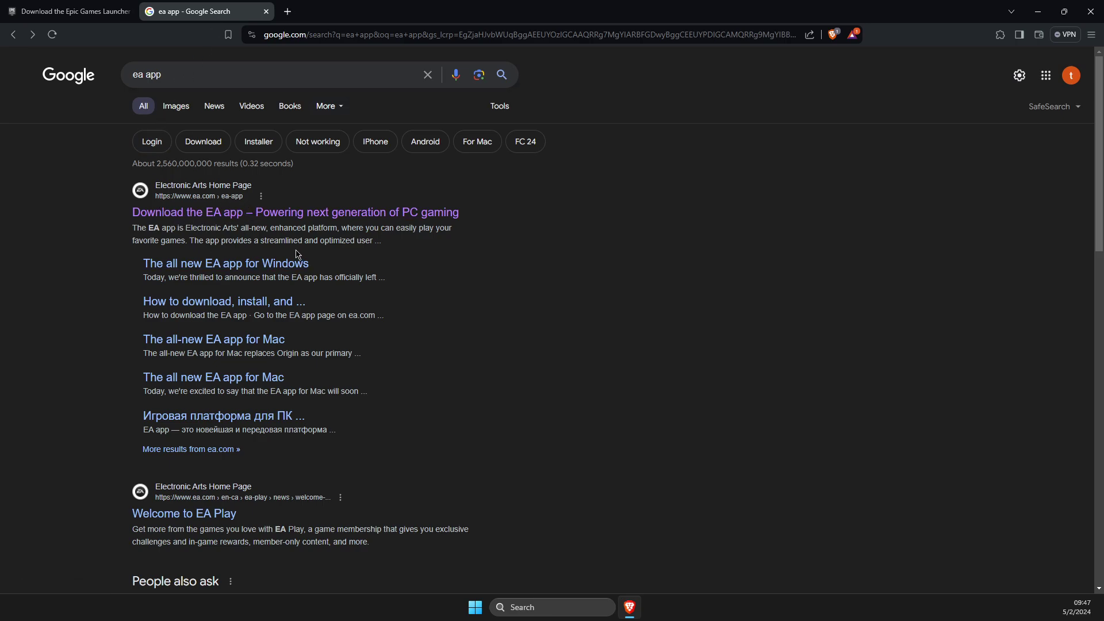
left_click(1091, 11)
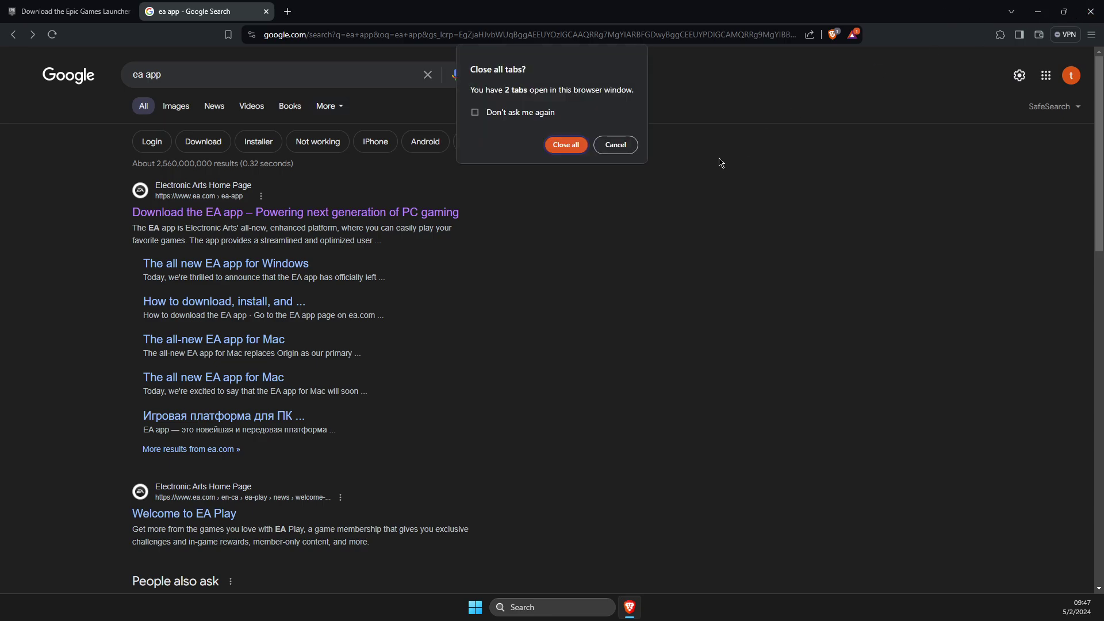
left_click(551, 150)
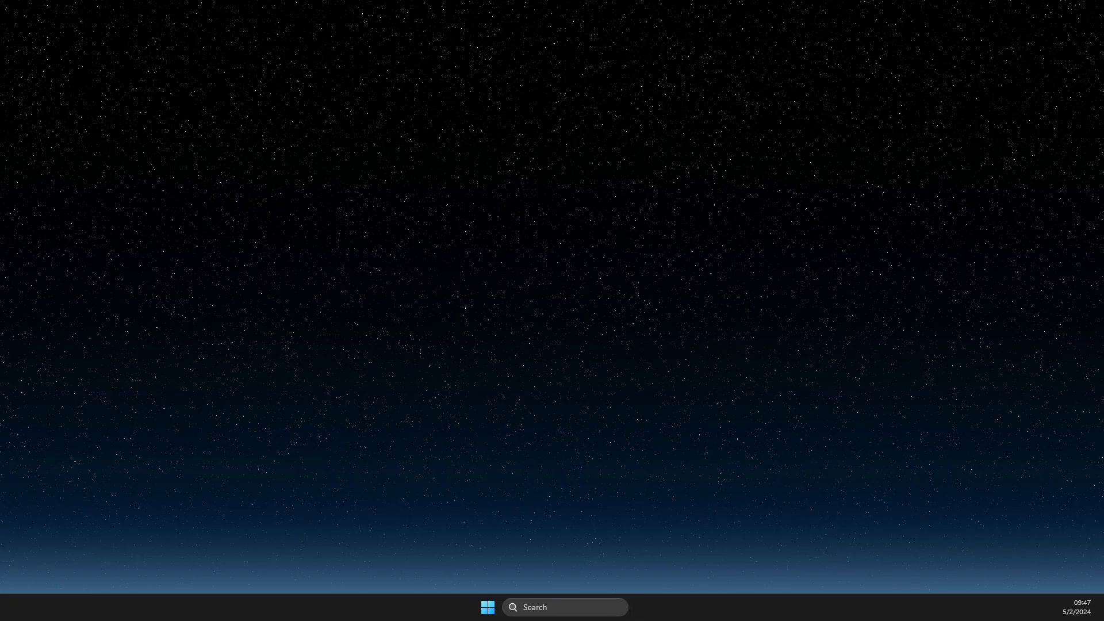